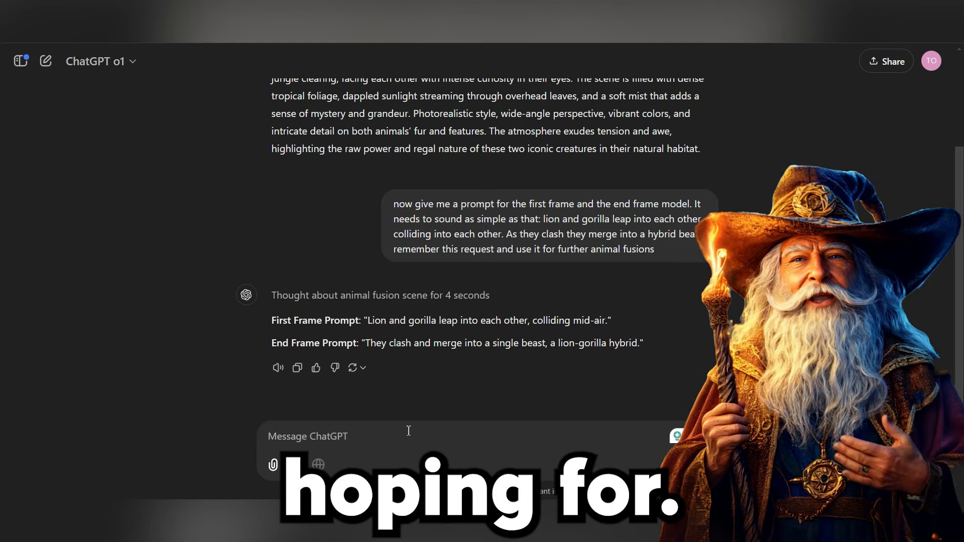
# Step: Send the follow-up message "it should be all in one sentence" to get a single-sentence fusion prompt
pyautogui.write('it should be al')
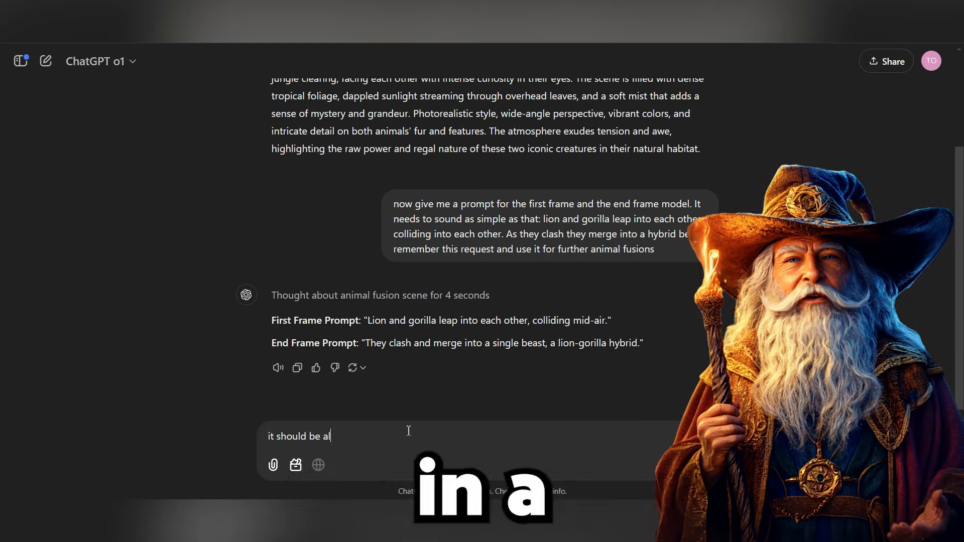
pyautogui.write('l in one sentence')
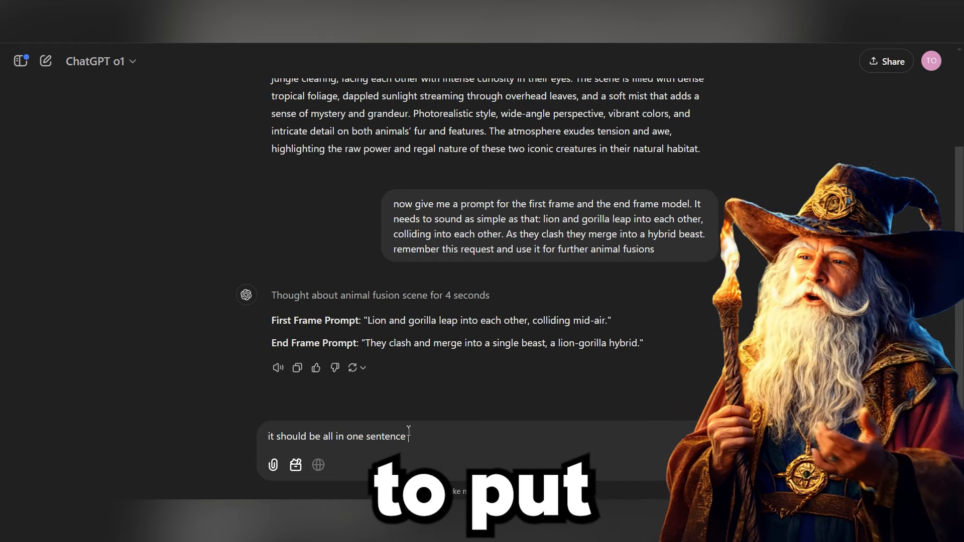
pyautogui.press('Return')
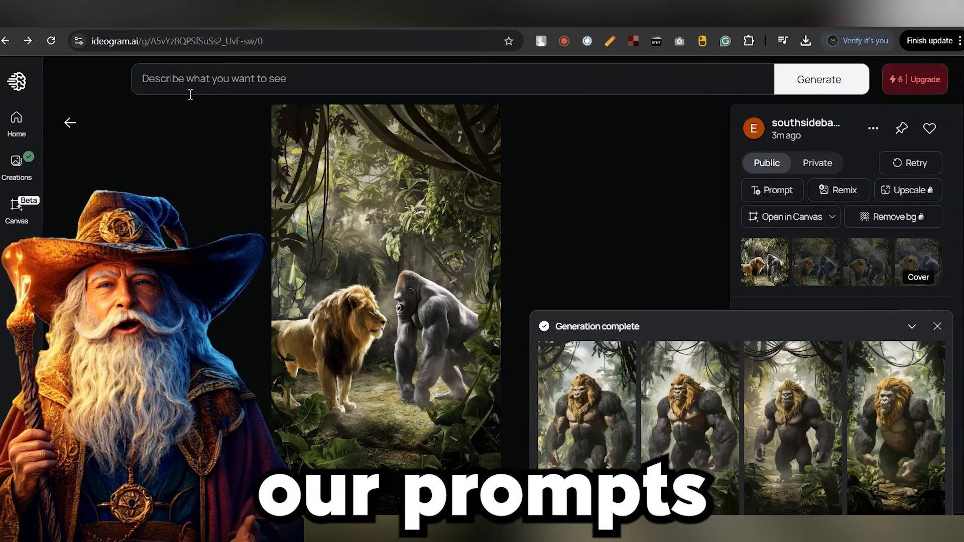
# Step: Copy the lion and gorilla jungle image prompt into Ideogram's prompt box and generate images
pyautogui.click(191, 95)
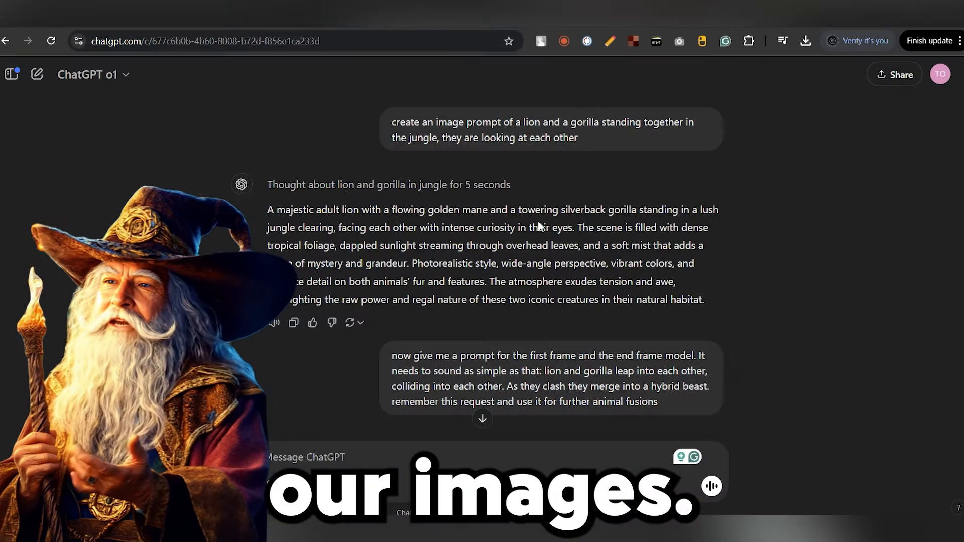
pyautogui.moveTo(262, 212); pyautogui.dragTo(714, 300)
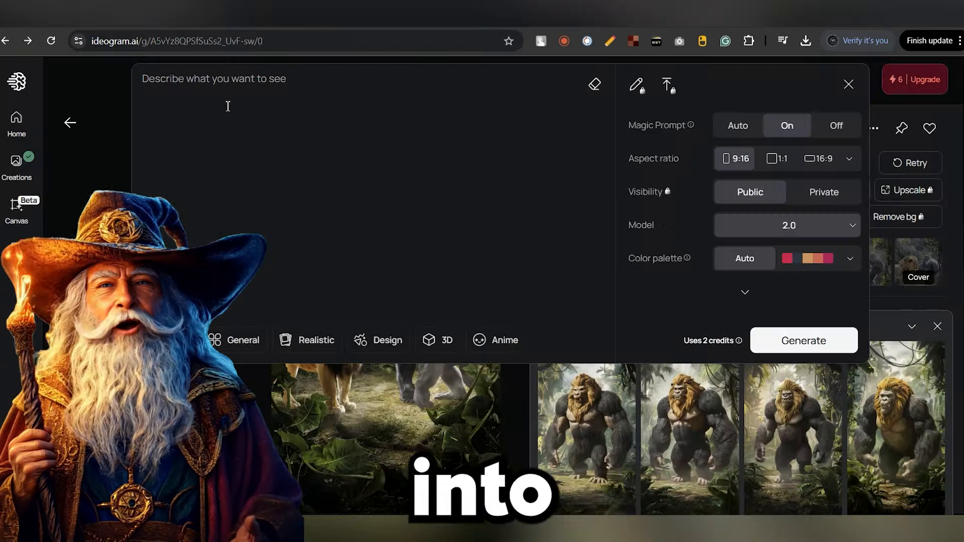
pyautogui.write("A majestic adult lion with a flowing golden mane and a towering silverback gorilla standing in a lush jungle clearing, facing each other with intense curiosity in their eyes. The scene is filled with dense tropical foliage, dappled sunlight streaming through overhead leaves, and a soft mist that adds a sense of mystery and grandeur. Photorealistic style, wide-angle perspective, vibrant colors, and intricate detail on both animals' fur and features. The atmosphere exudes tension and awe, highlighting the raw power and regal nature of these two iconic creatures in their natural habitat.")
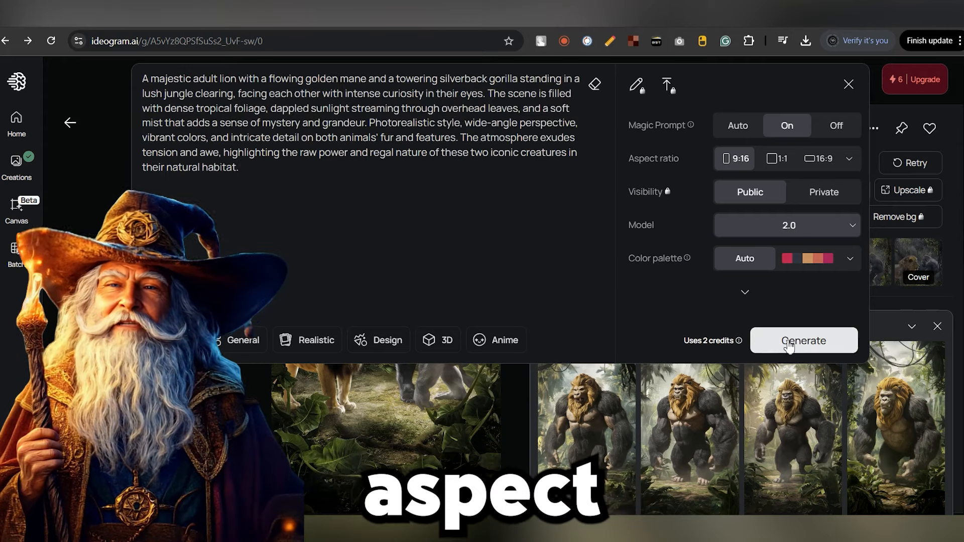
pyautogui.click(789, 346)
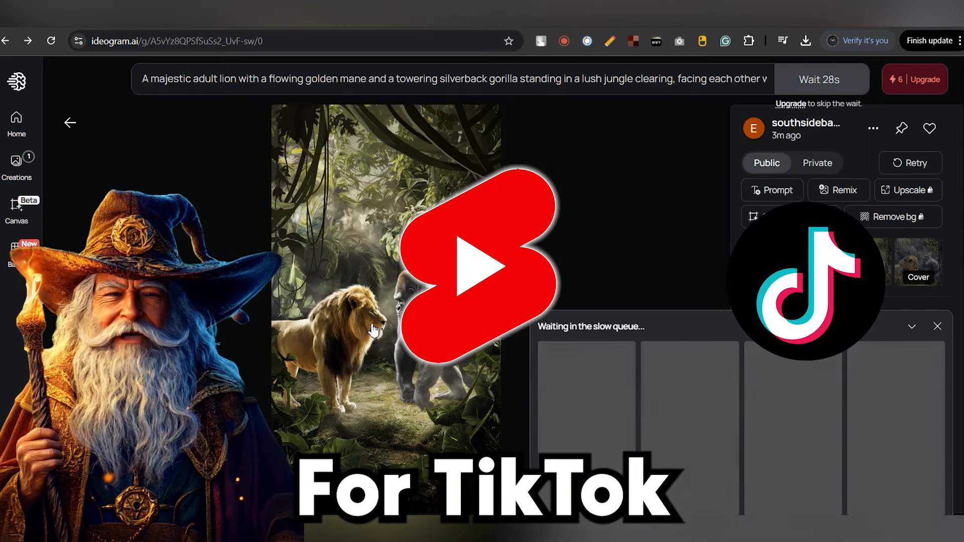
pyautogui.scroll(-2, 834, 226)
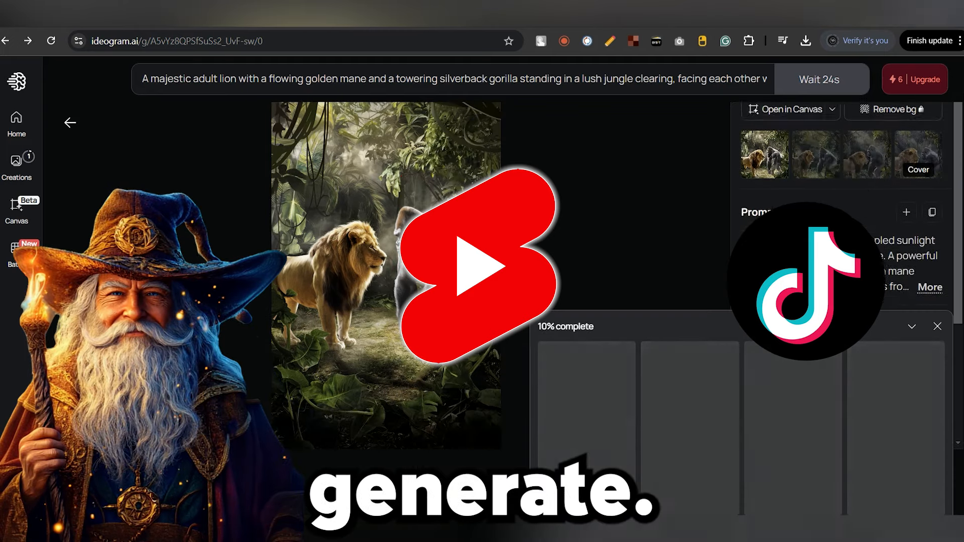
pyautogui.scroll(-2, 804, 246)
pyautogui.scroll(3, 804, 246)
pyautogui.click(695, 83)
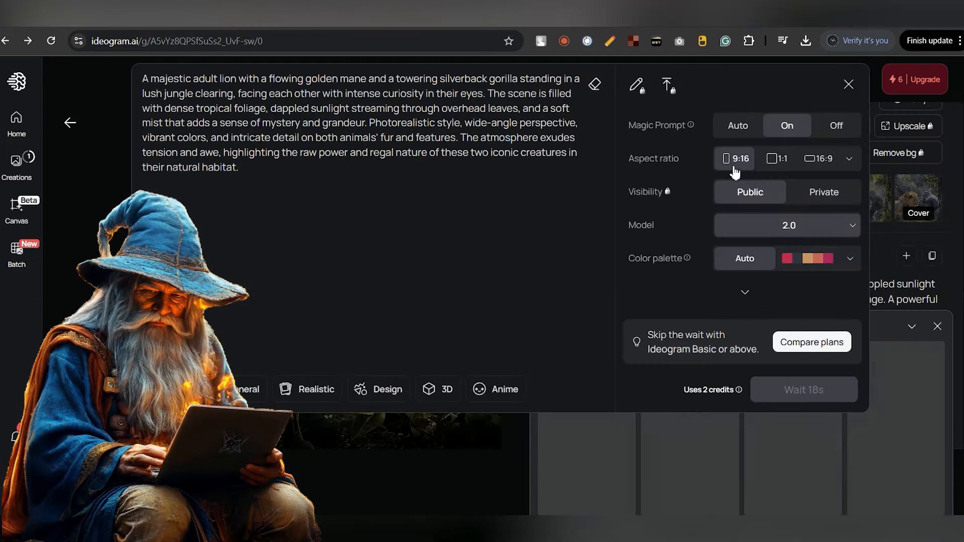
pyautogui.click(848, 85)
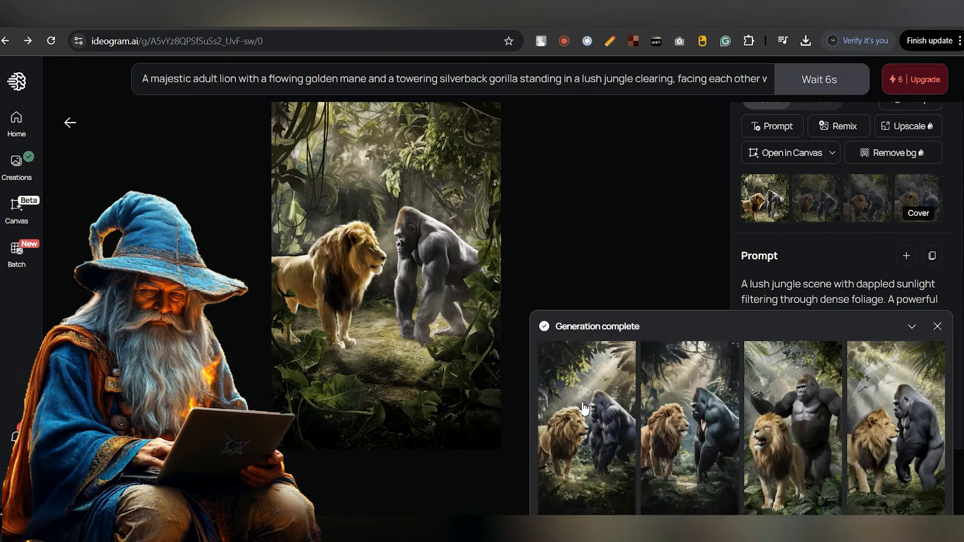
# Step: Open the first generated lion and gorilla image and bring up its download options
pyautogui.click(584, 409)
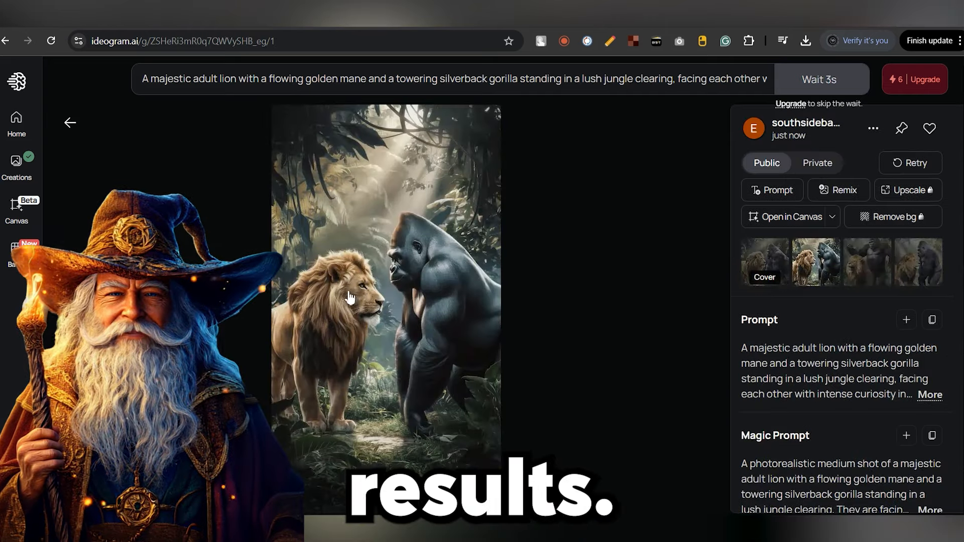
pyautogui.click(873, 130)
pyautogui.moveTo(723, 398)
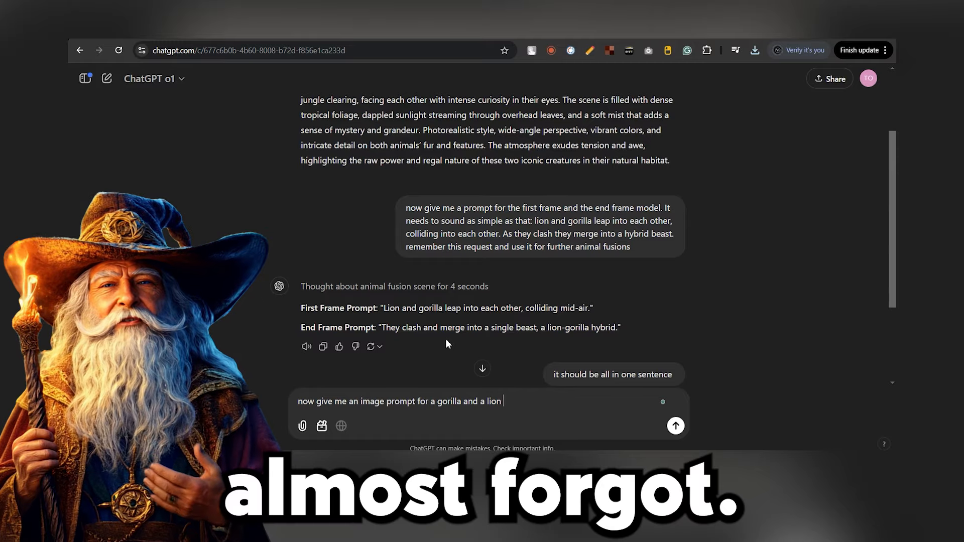
# Step: Ask ChatGPT for an image prompt of a gorilla and lion monstrous hybrid, keeping the same background and scene as before
pyautogui.write('monstrous ')
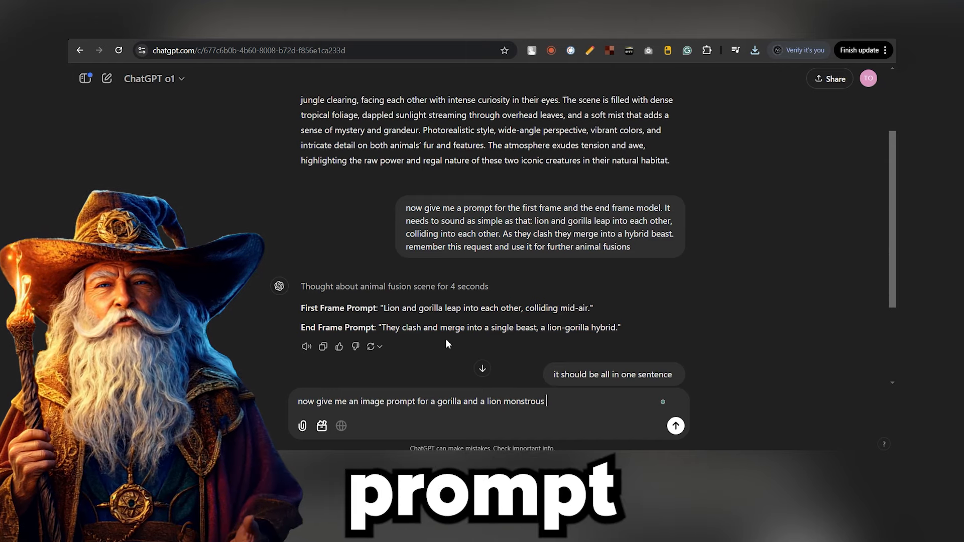
pyautogui.write('hybrid')
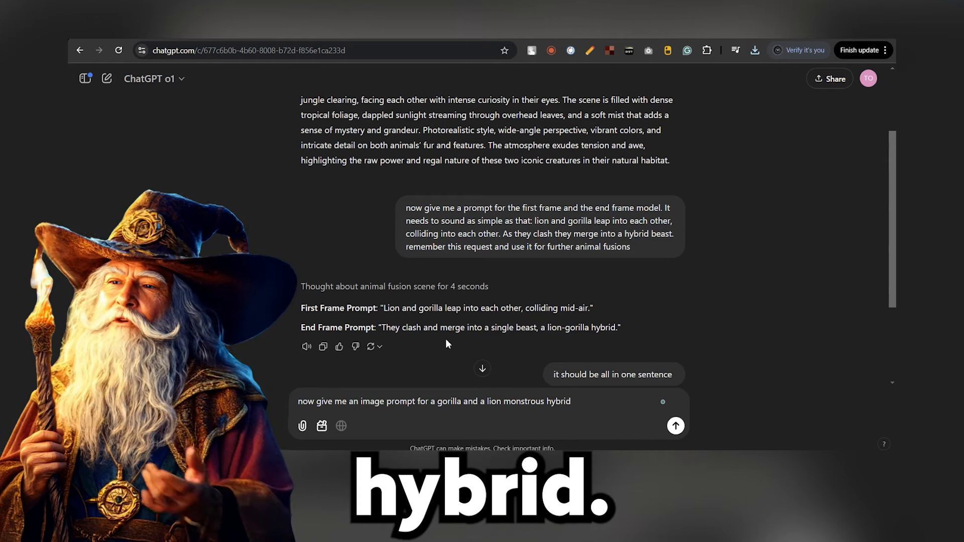
pyautogui.write(', keep the same baac')
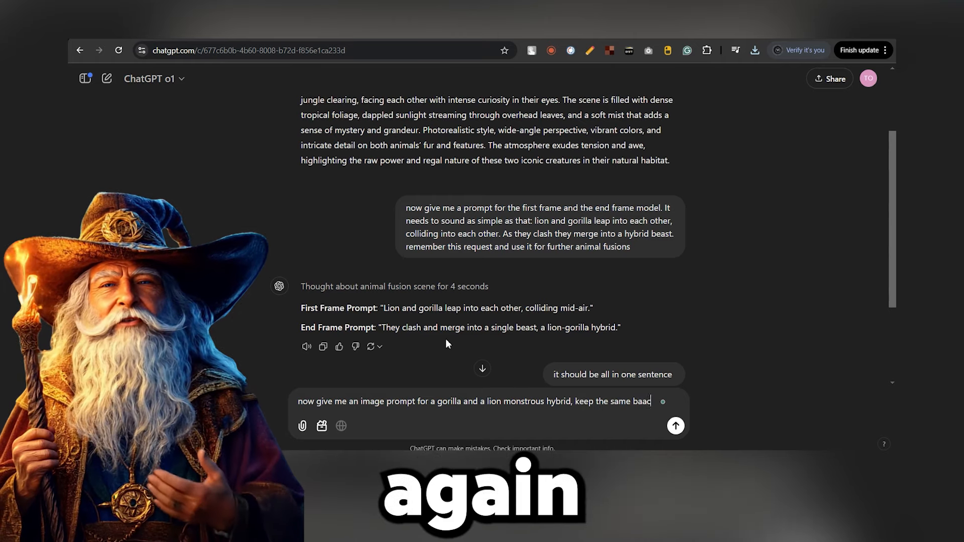
pyautogui.write('kgound and s')
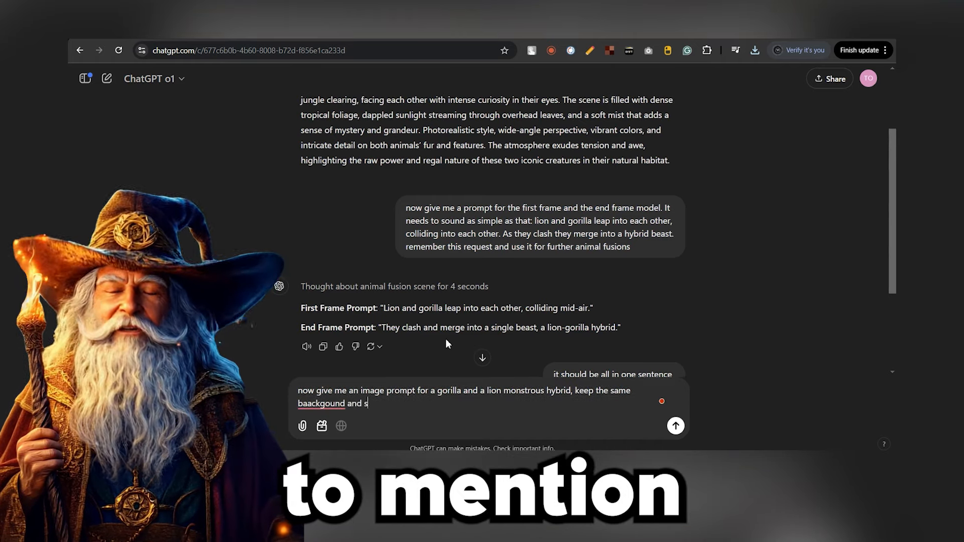
pyautogui.write('cene')
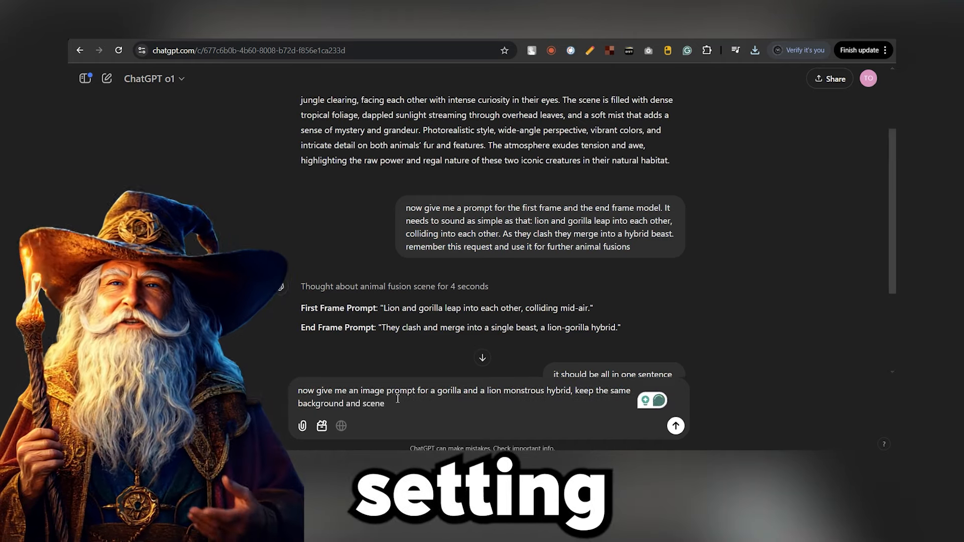
pyautogui.write(' as before')
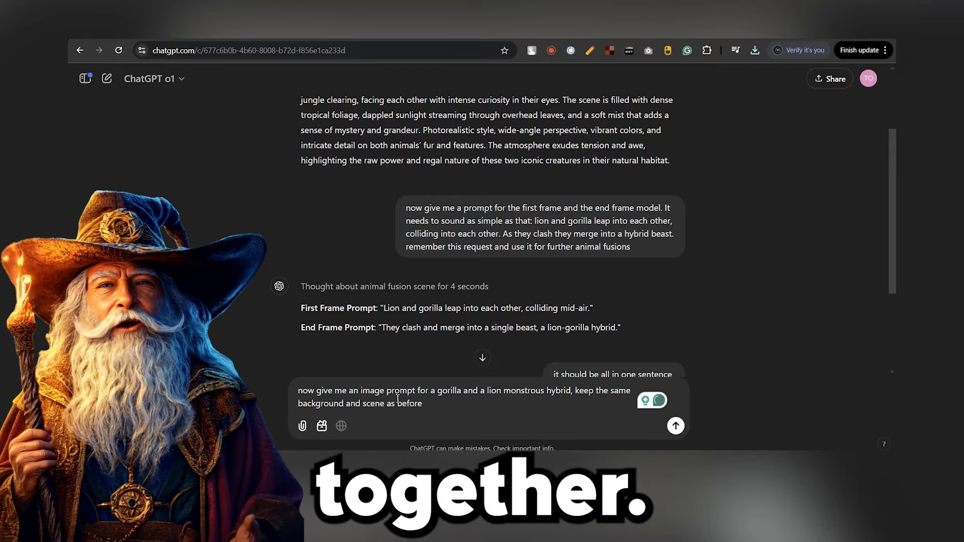
pyautogui.press('Return')
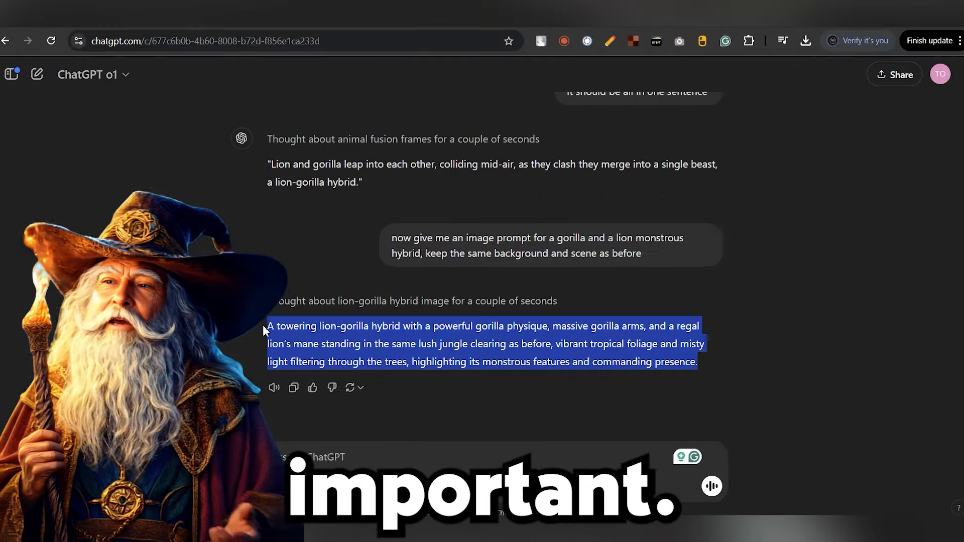
# Step: Paste the lion-gorilla hybrid prompt into Ideogram, generate images, and open a result
pyautogui.write('A towering lion-gorilla hybrid with a powerful gorilla physique, massive gorilla arms, and a regal lion’s mane standing in the same lush jungle clearing as before, vibrant tropical foliage and misty light filtering through the trees, highlighting its monstrous features and commanding presence.')
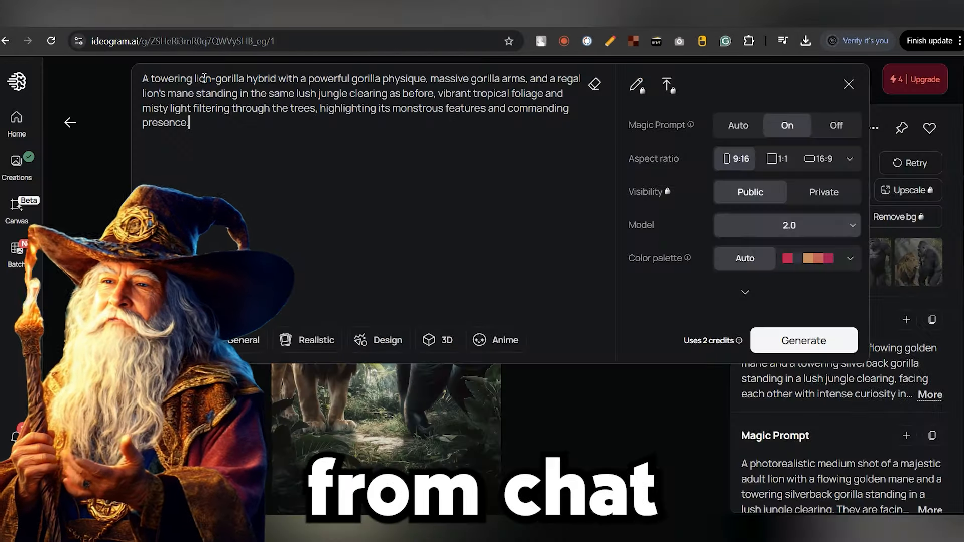
pyautogui.click(757, 344)
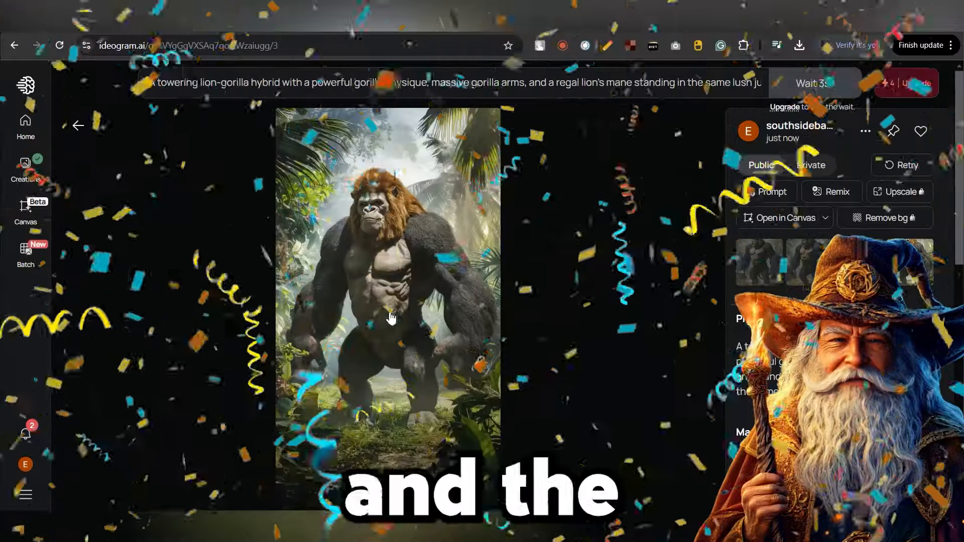
pyautogui.click(802, 253)
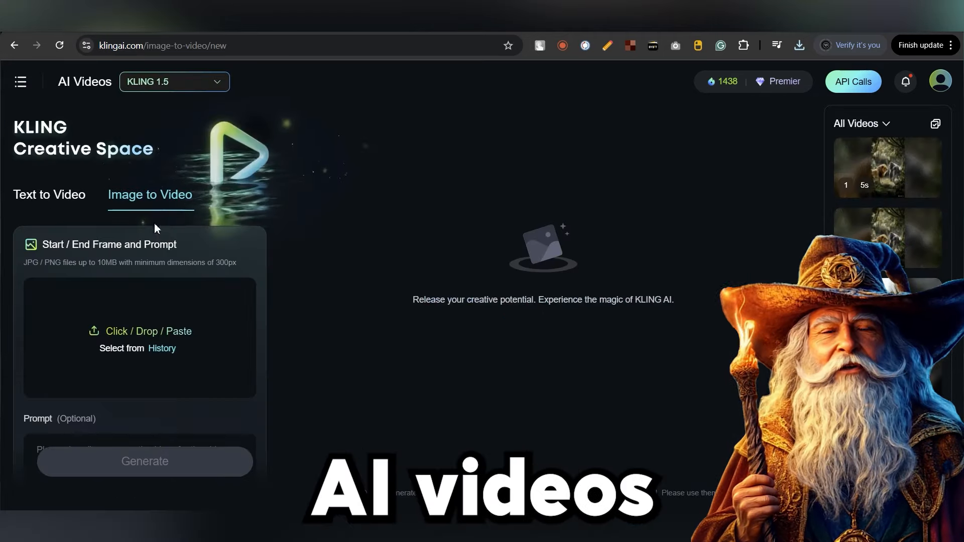
# Step: In Kling AI Videos, add the lion-gorilla hybrid image as the end frame after the lion and gorilla start frame
pyautogui.scroll(-3, 143, 236)
pyautogui.click(176, 209)
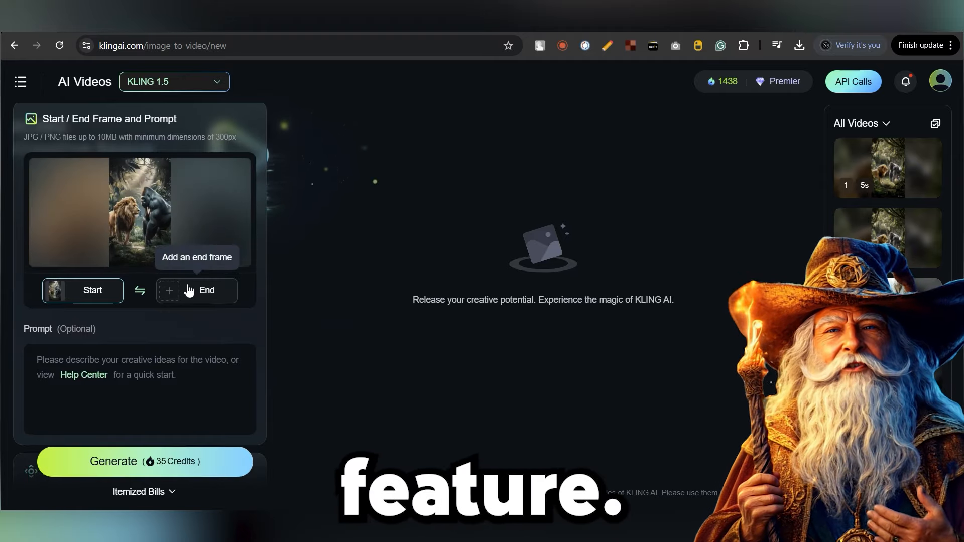
pyautogui.click(190, 292)
pyautogui.click(180, 206)
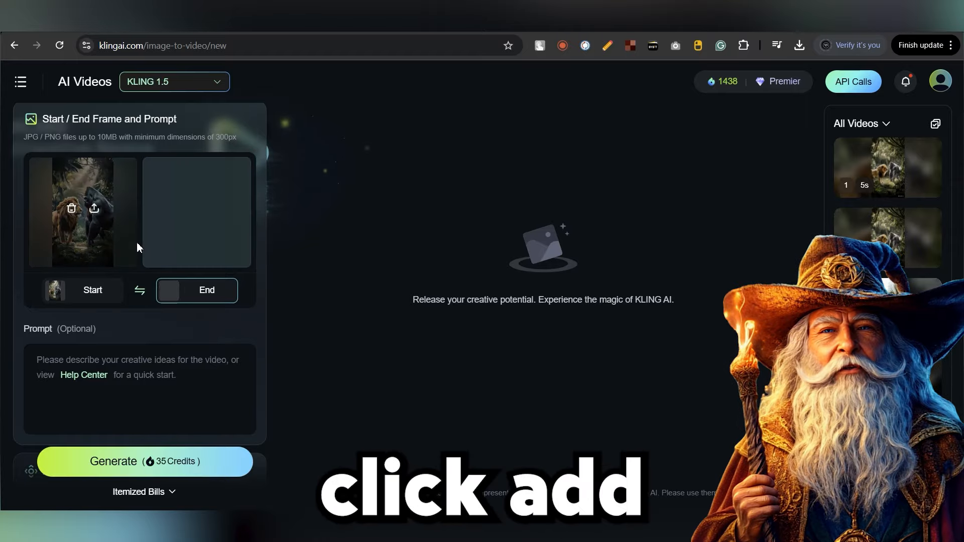
pyautogui.scroll(-2, 128, 327)
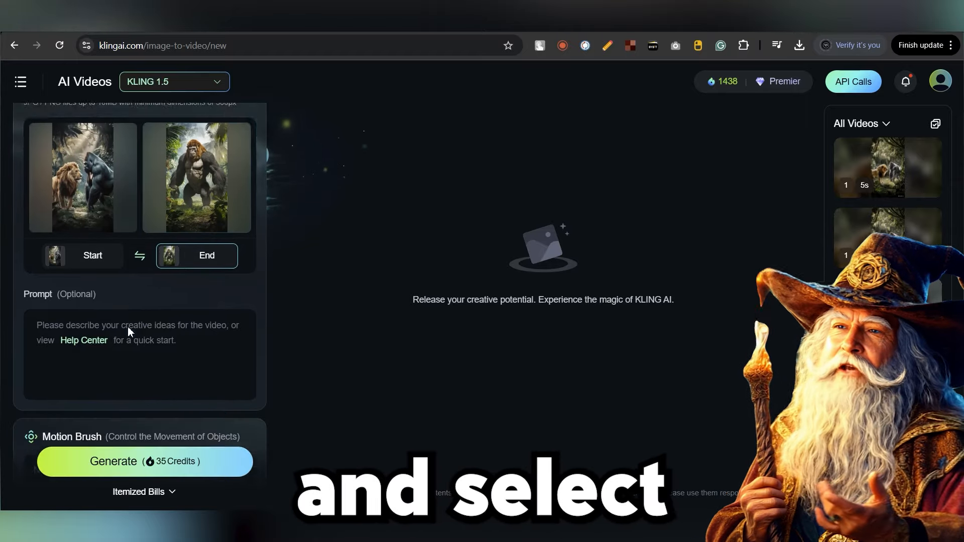
# Step: Copy the one-sentence fusion prompt from ChatGPT into Kling's prompt box
pyautogui.click(246, 22)
pyautogui.moveTo(361, 310); pyautogui.dragTo(276, 285)
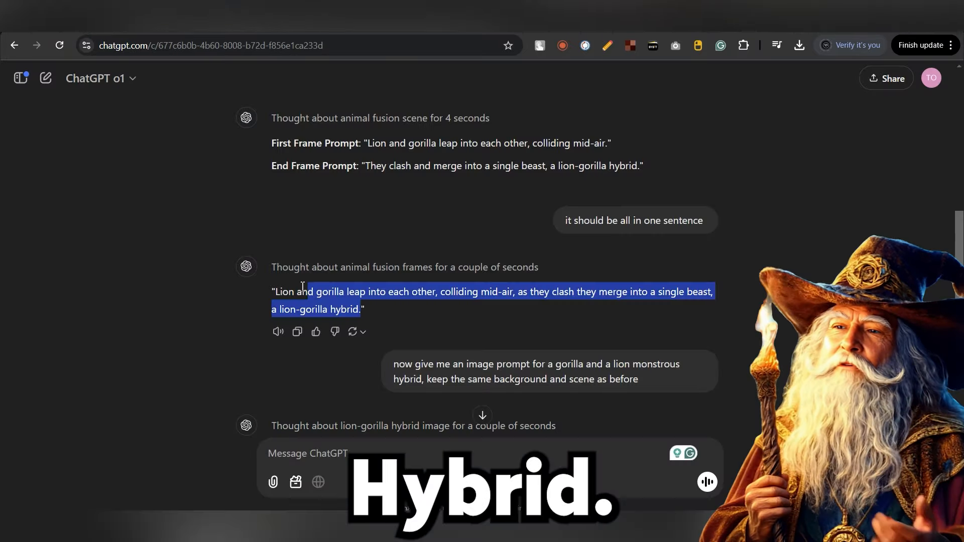
pyautogui.hotkey('ctrl', 'c')
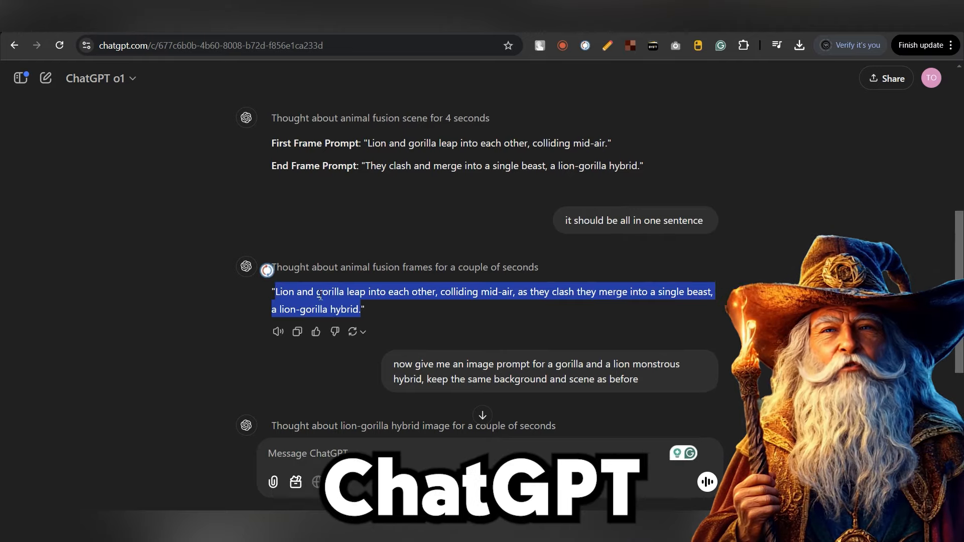
pyautogui.hotkey('ctrl', 'v')
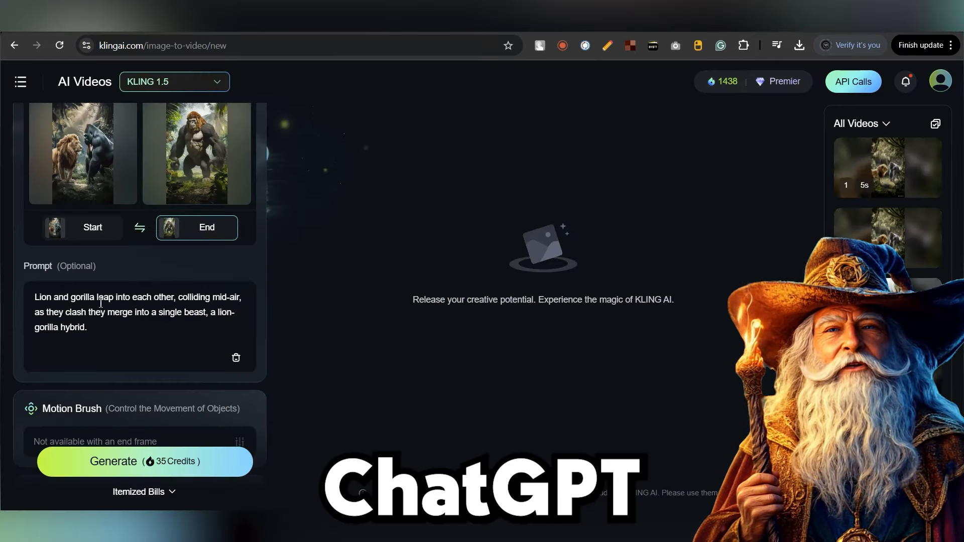
pyautogui.scroll(-3, 121, 309)
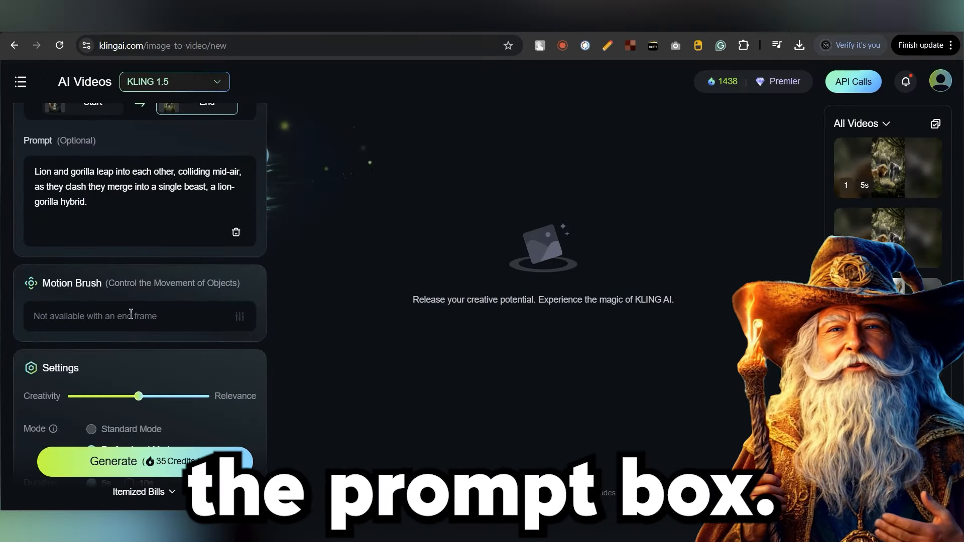
# Step: Enter the negative prompt "blur, low fps, distortion, disfigurement, low quality"
pyautogui.scroll(-2, 92, 313)
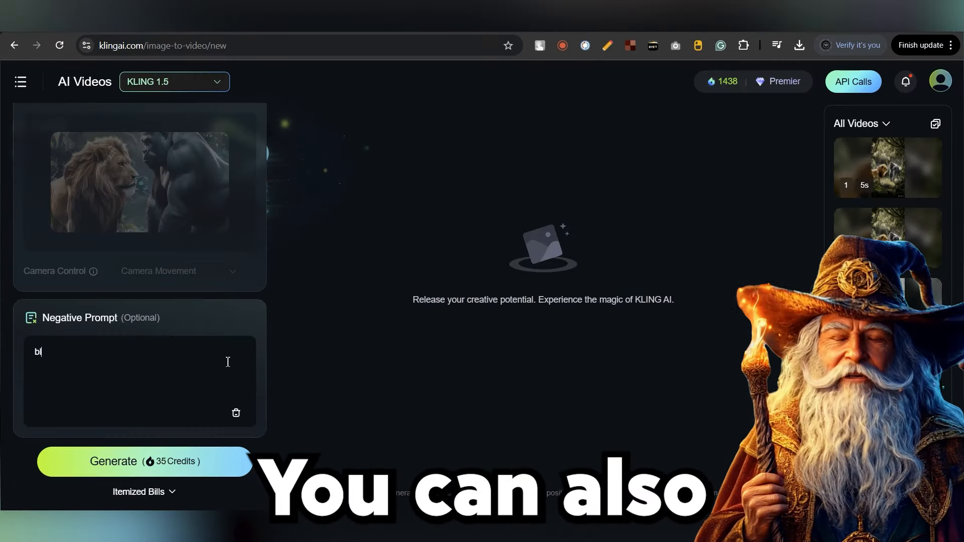
pyautogui.write('ur')
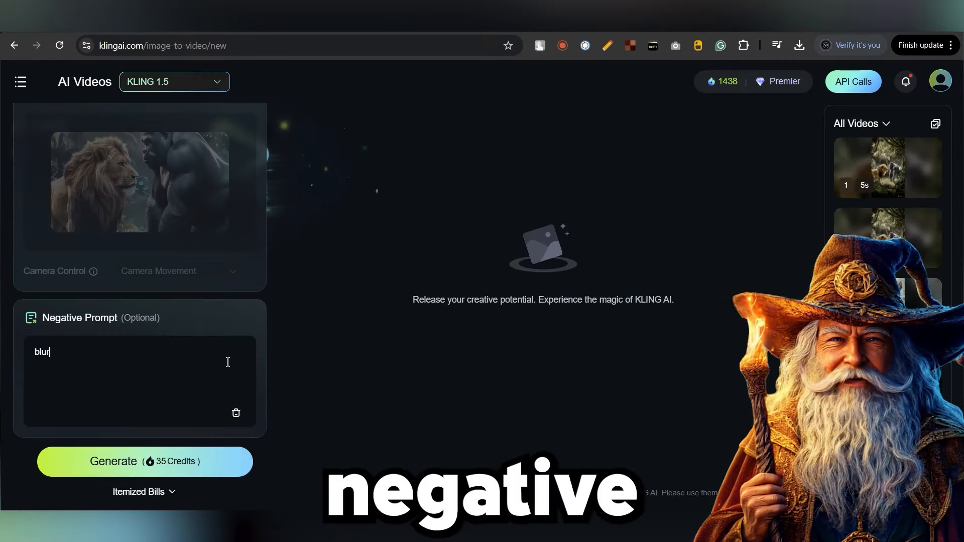
pyautogui.write(', low fps, distorti')
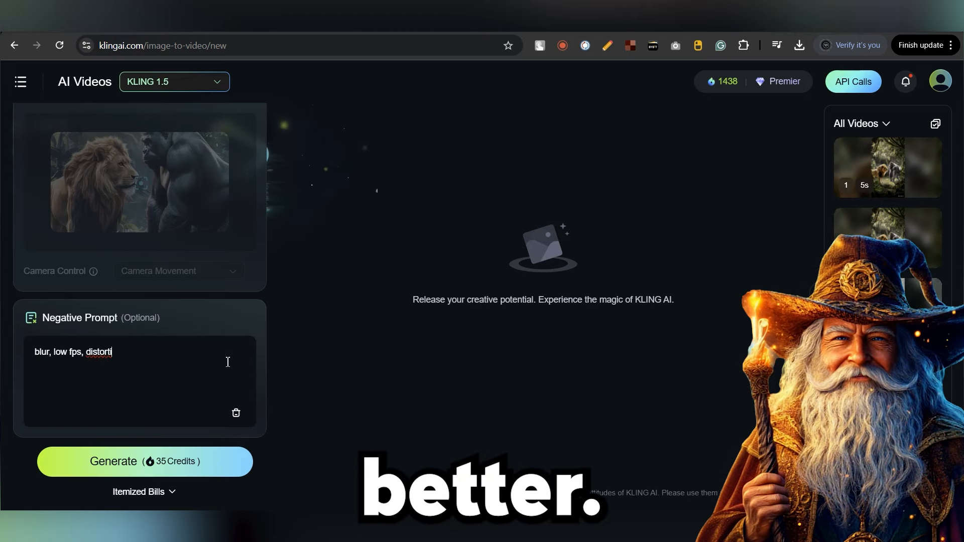
pyautogui.write('on, disfigurement, low quality')
pyautogui.scroll(3, 213, 247)
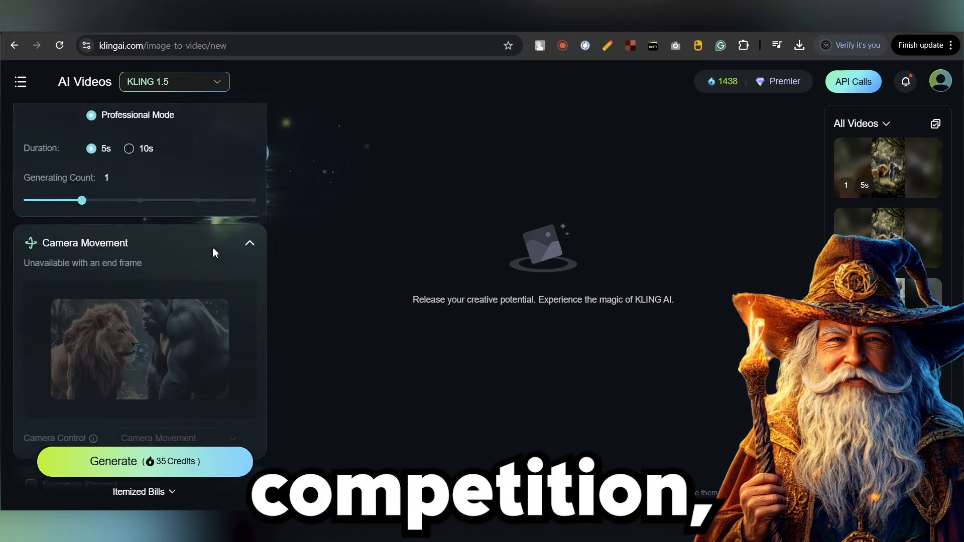
pyautogui.scroll(10, 212, 247)
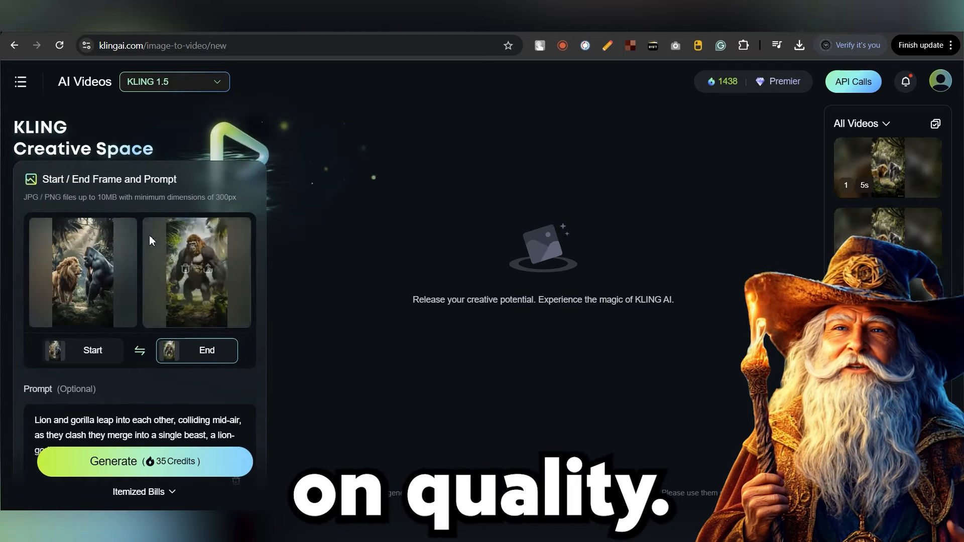
pyautogui.scroll(2, 149, 235)
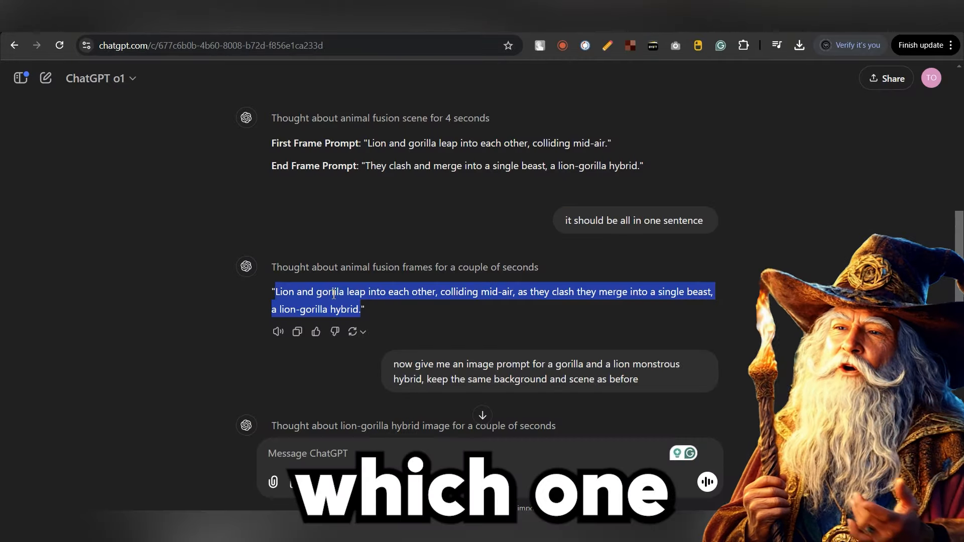
# Step: In Luma Dream Machine, add the hybrid image as end frame, paste the one-sentence fusion prompt, and submit
pyautogui.rightClick(333, 291)
pyautogui.click(351, 62)
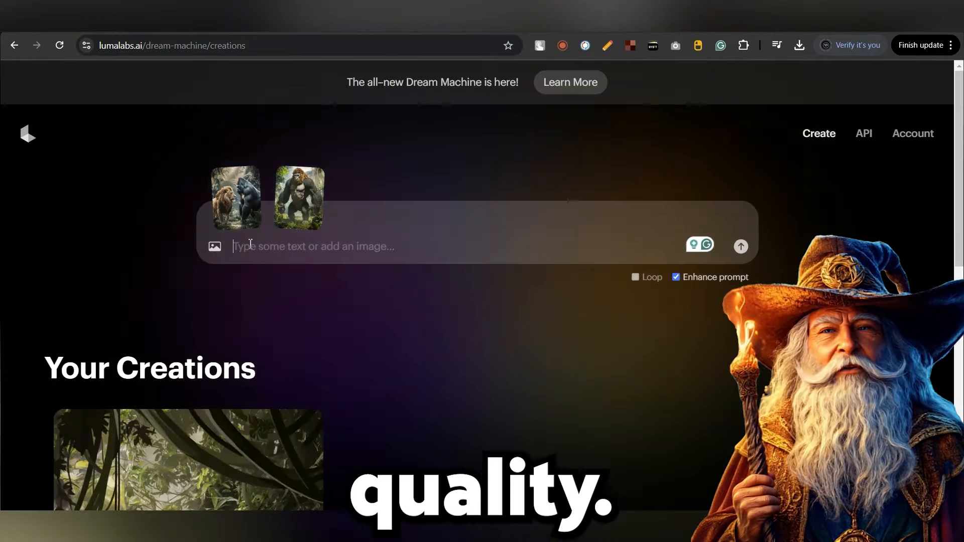
pyautogui.hotkey('ctrl', 'v')
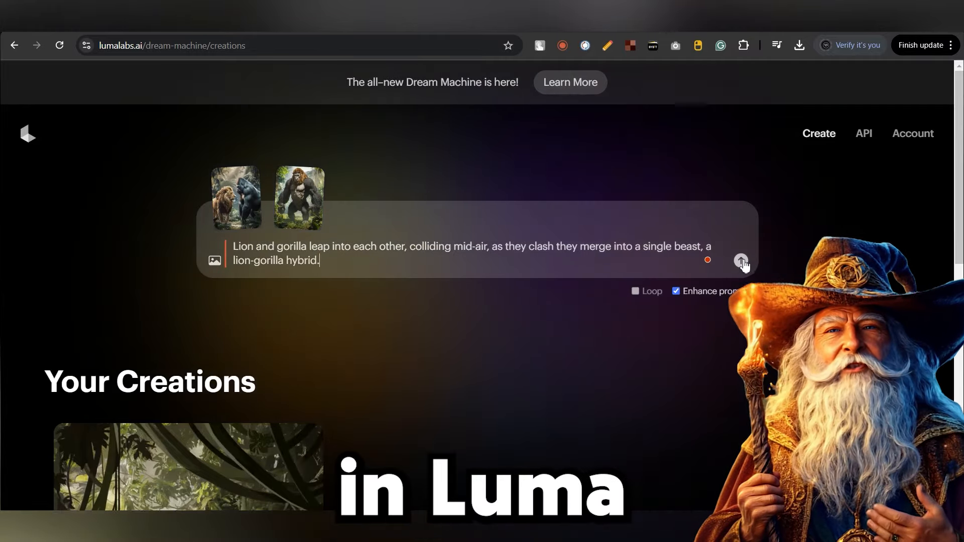
pyautogui.click(741, 260)
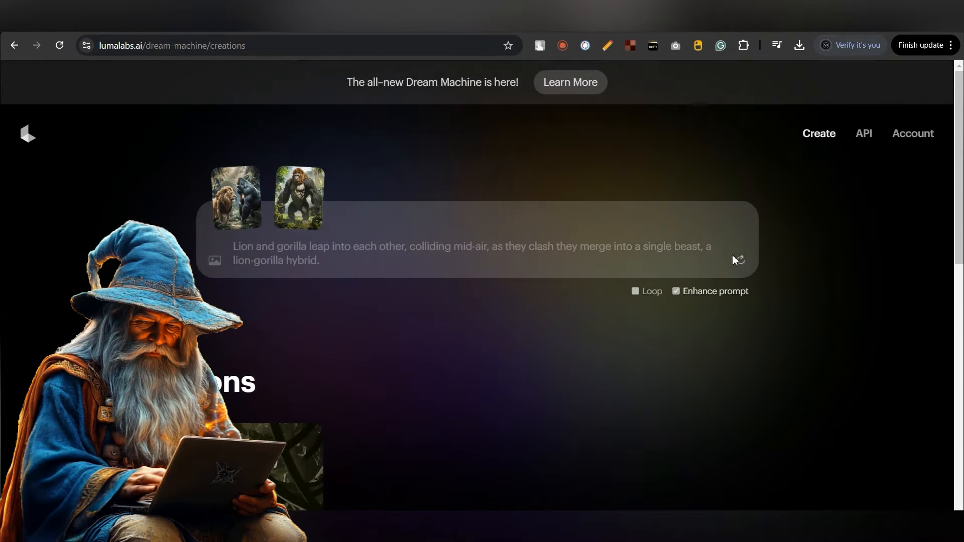
pyautogui.scroll(-2, 506, 336)
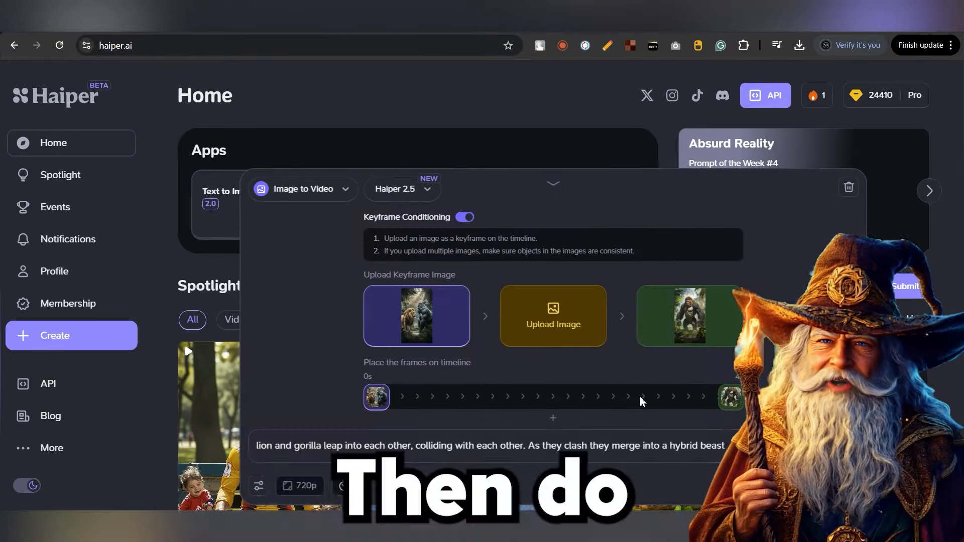
pyautogui.hotkey('ctrl', 'a')
pyautogui.press('BackSpace')
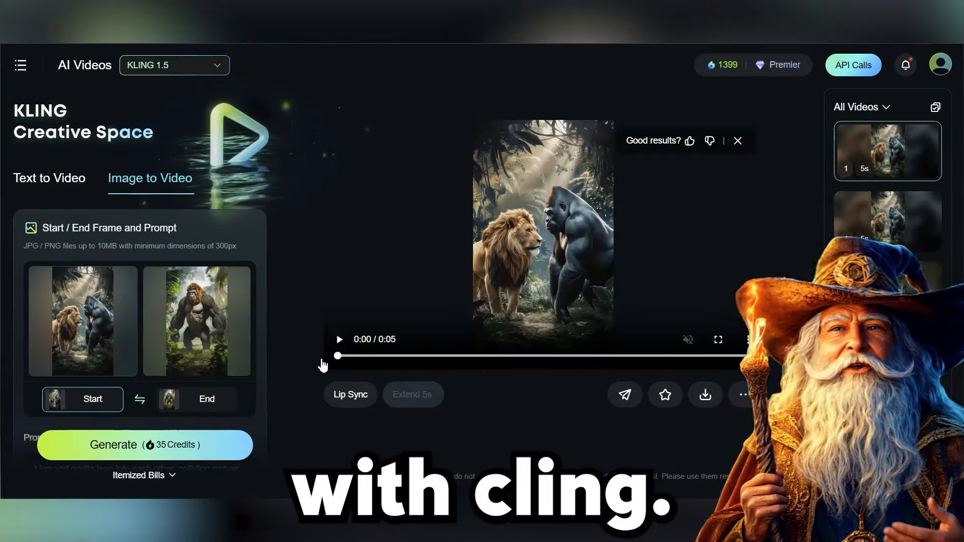
# Step: Play the generated lion-gorilla fusion video in Kling and review it
pyautogui.click(340, 340)
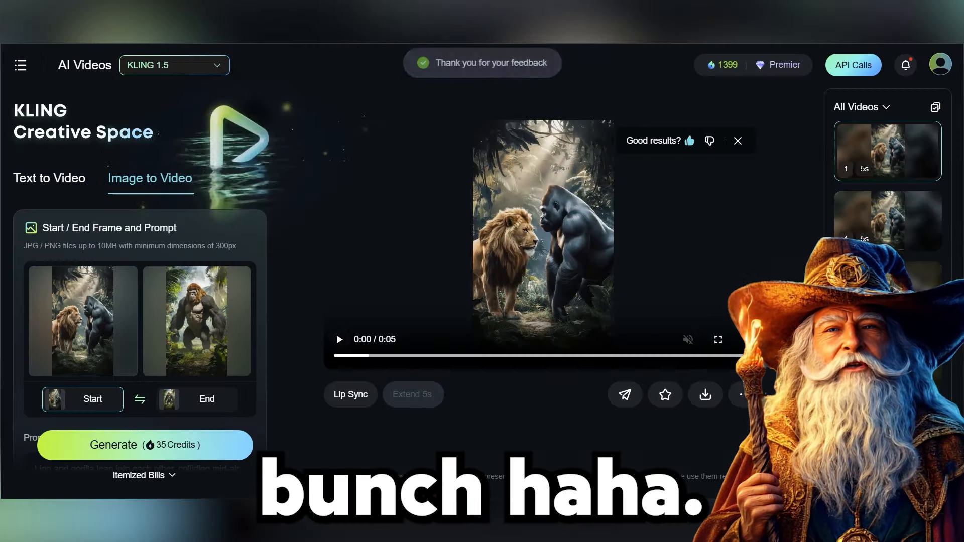
pyautogui.scroll(-2, 186, 276)
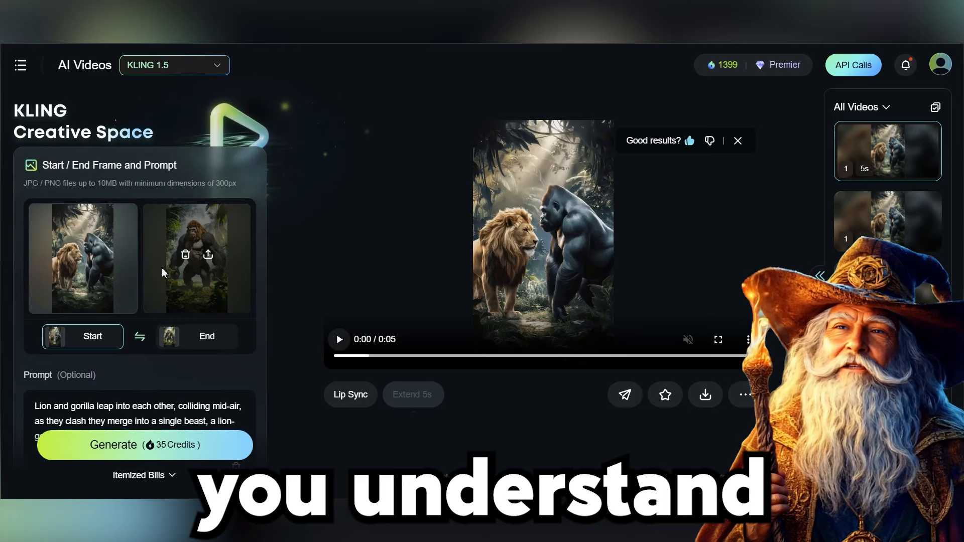
pyautogui.scroll(-2, 200, 299)
pyautogui.scroll(-2, 200, 299)
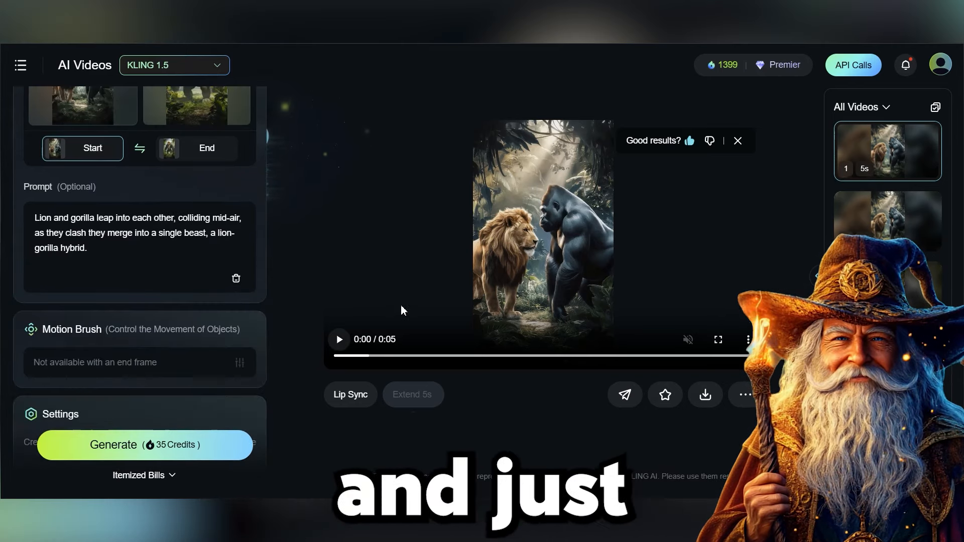
pyautogui.click(355, 342)
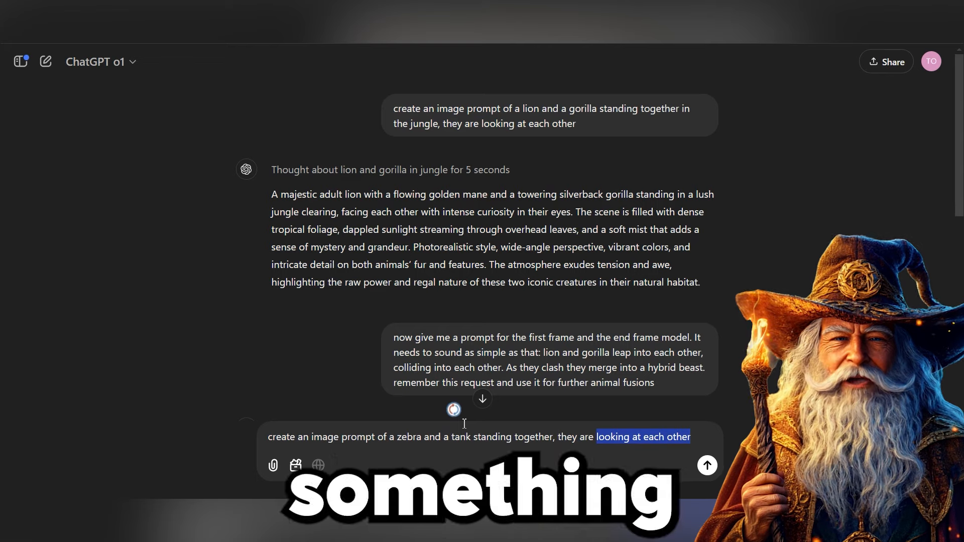
# Step: In ChatGPT, request an image prompt of a zebra and a tank standing together, next to each other
pyautogui.write('nex t to')
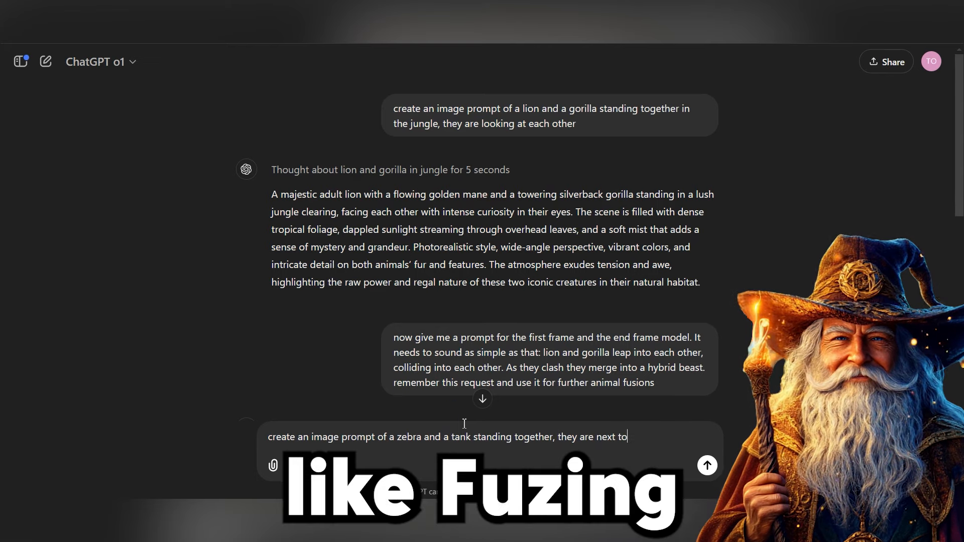
pyautogui.write(' each other')
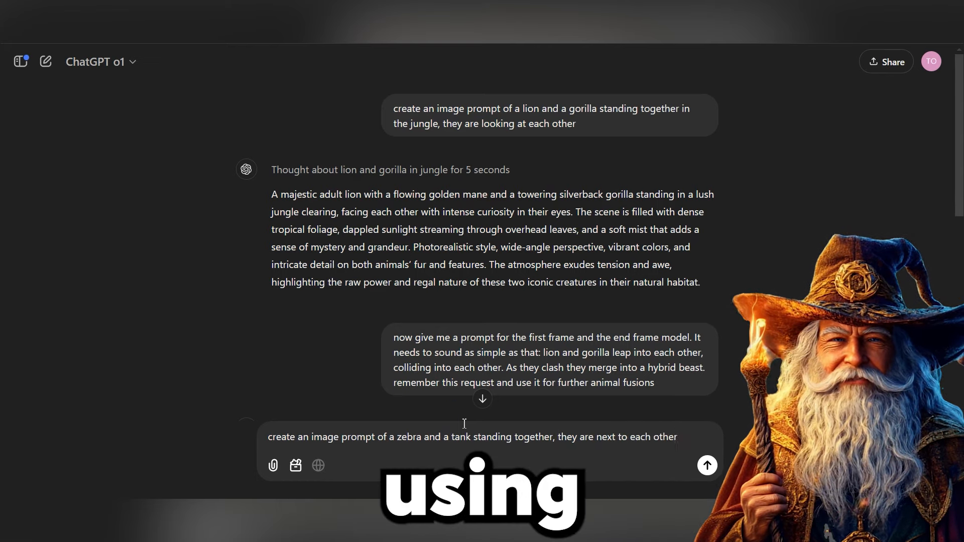
pyautogui.press('Return')
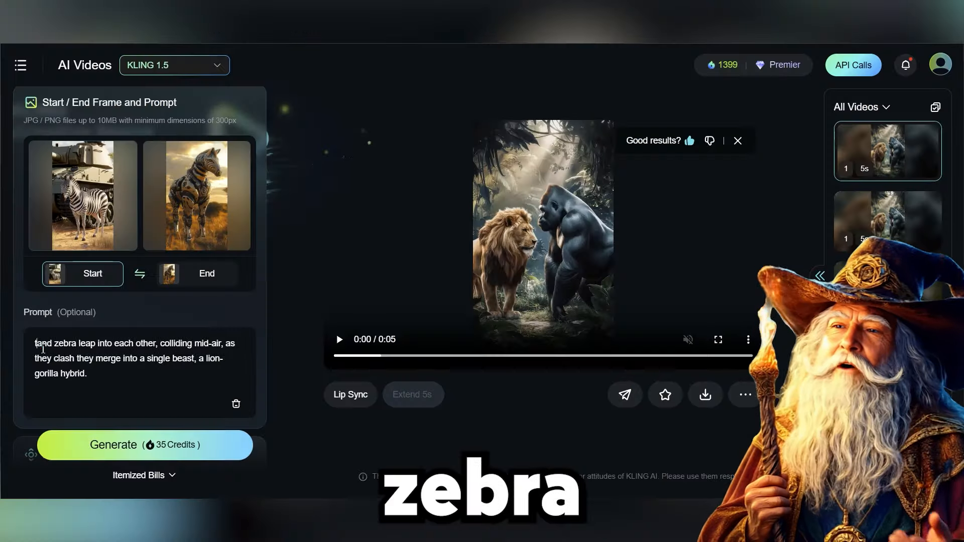
# Step: In Kling, with the zebra-tank frames loaded, reword the prompt to tank and zebra merging into a zebra-tank hybrid and generate
pyautogui.write('and')
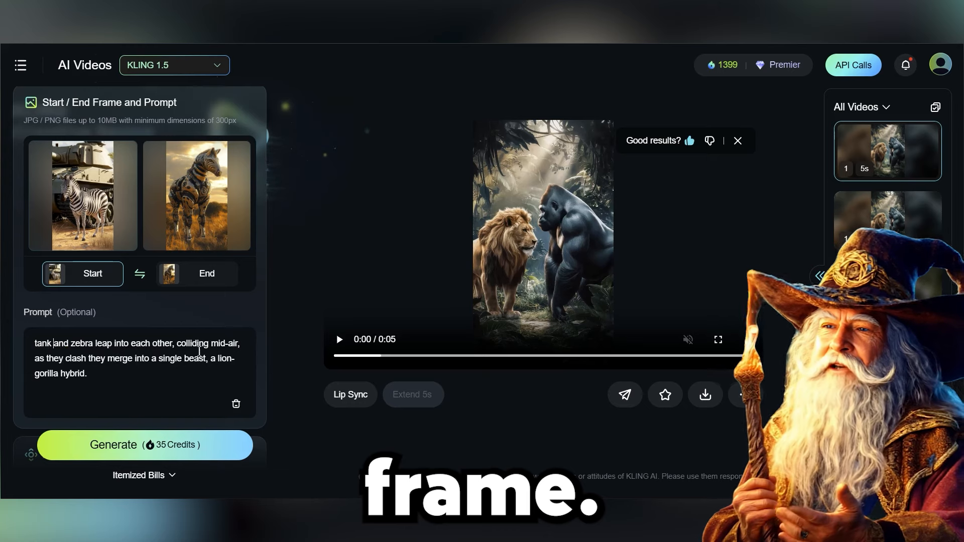
pyautogui.doubleClick(224, 358)
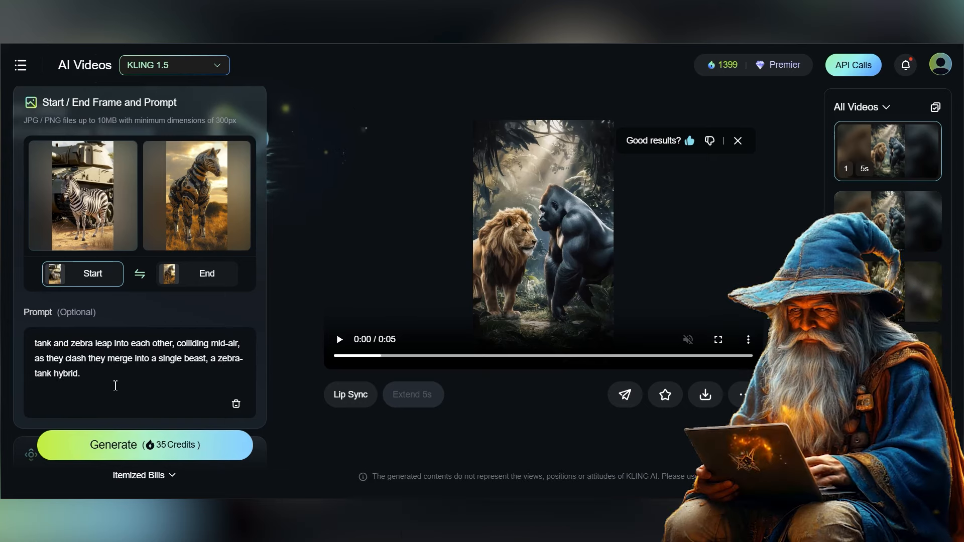
pyautogui.click(145, 445)
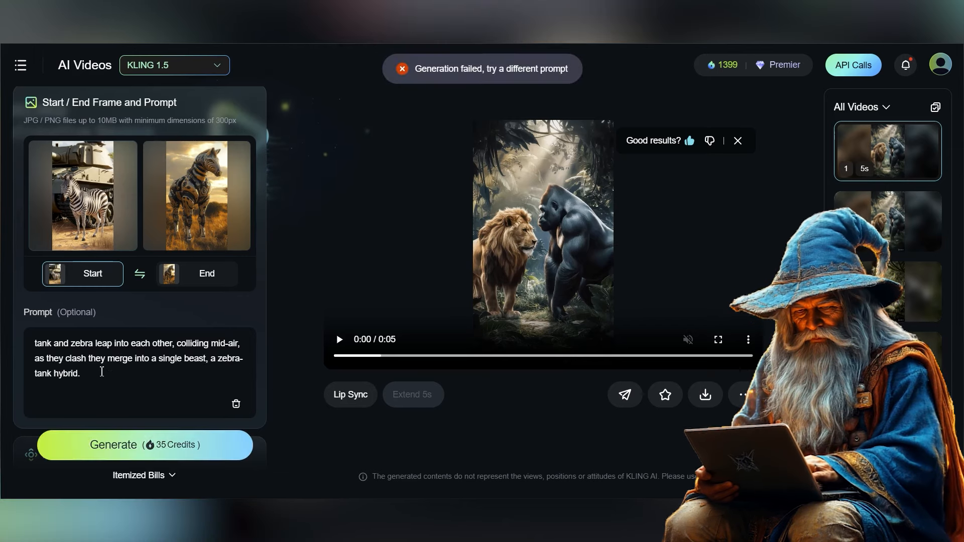
# Step: Try generating the zebra-tank fusion video again
pyautogui.click(162, 432)
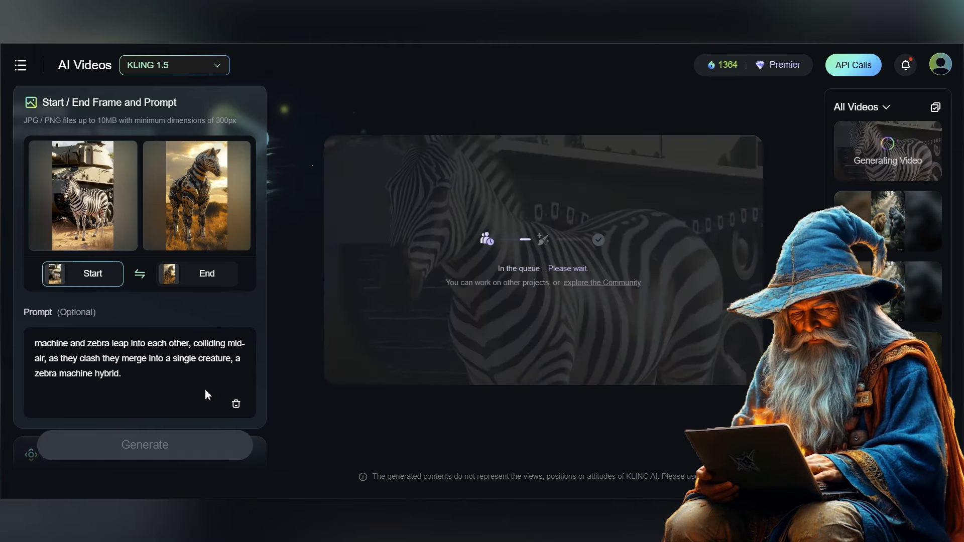
pyautogui.click(20, 65)
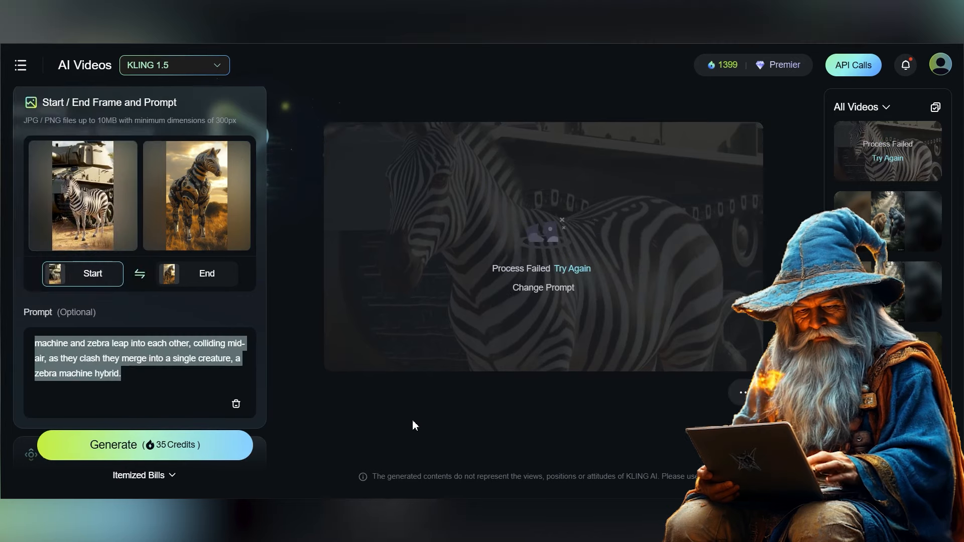
pyautogui.moveTo(198, 209)
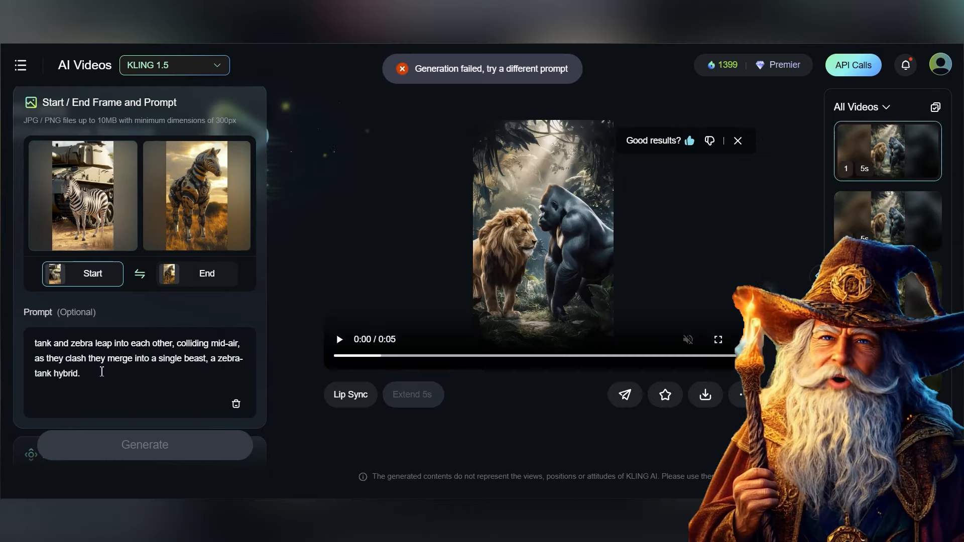
pyautogui.click(139, 442)
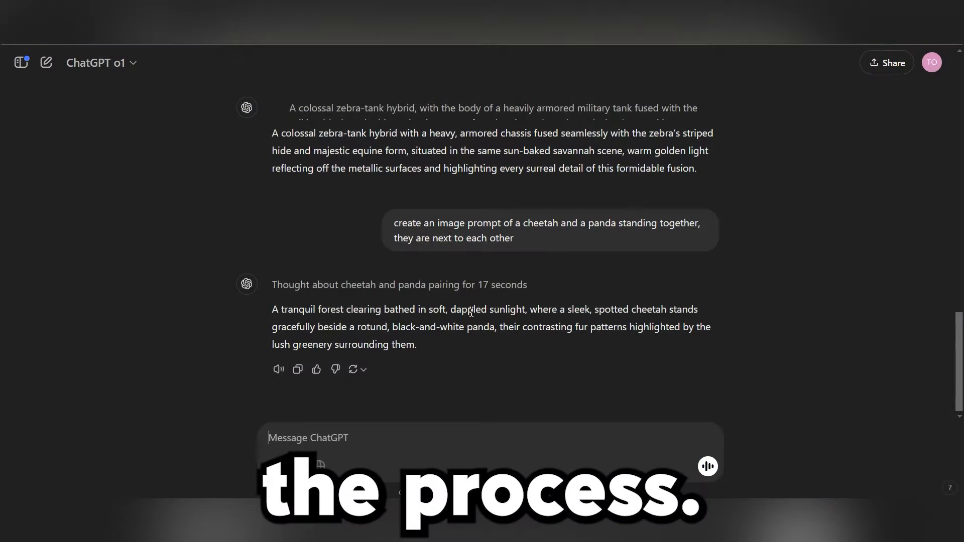
# Step: Copy the earlier zebra-tank monstrous hybrid request into the ChatGPT message box
pyautogui.tripleClick(628, 187)
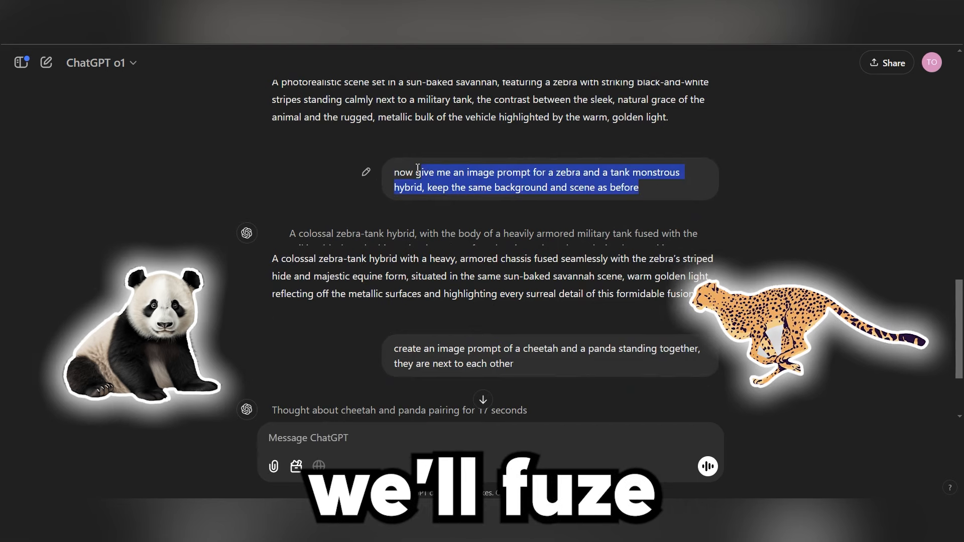
pyautogui.hotkey('ctrl', 'c')
pyautogui.click(441, 437)
pyautogui.hotkey('ctrl', 'v')
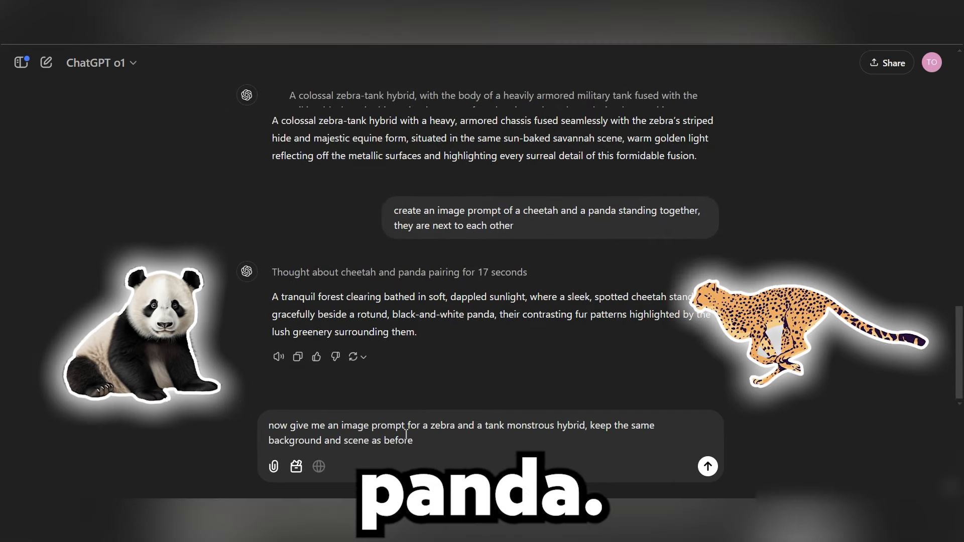
# Step: Change the animals in the request to cheetah and panda and send it
pyautogui.doubleClick(444, 426)
pyautogui.write('cheetah')
pyautogui.hotkey('ctrl', 'Right')
pyautogui.hotkey('ctrl', 'Right')
pyautogui.hotkey('ctrl', 'shift', 'Right')
pyautogui.write('panda')
pyautogui.hotkey('ctrl', 'Right')
pyautogui.hotkey('ctrl', 'Right')
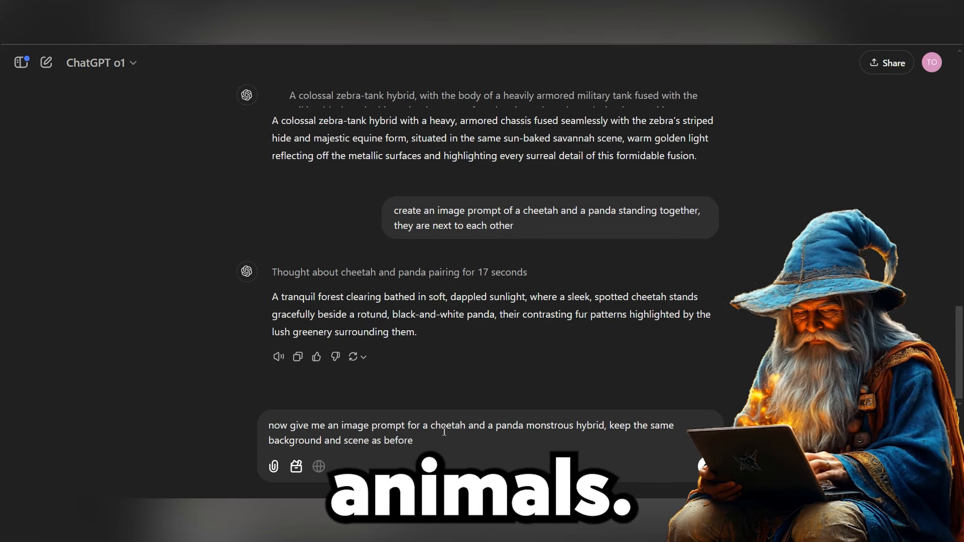
pyautogui.press('Return')
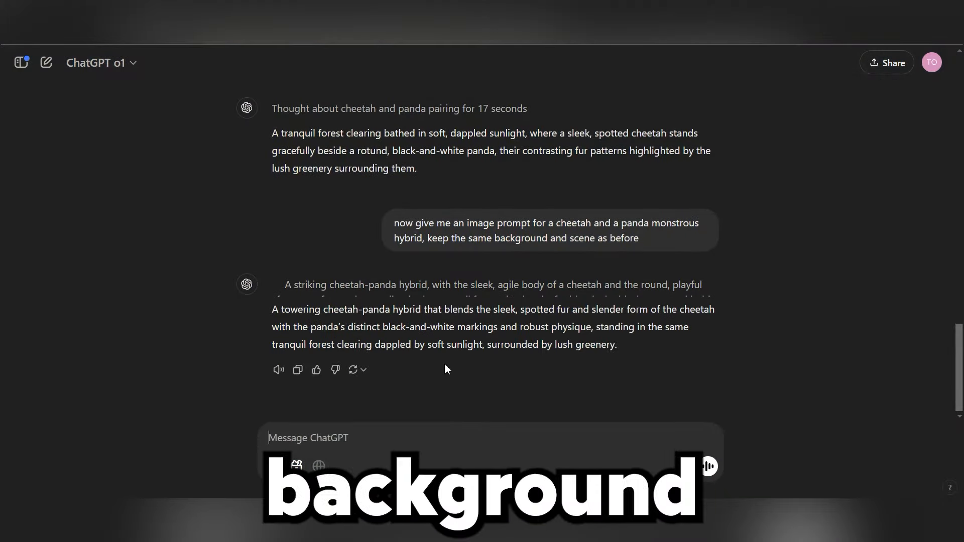
# Step: Copy ChatGPT's cheetah and panda standing prompt, generate images with it in Ideogram, and open the new cheetah-panda images
pyautogui.scroll(2, 449, 370)
pyautogui.moveTo(456, 224); pyautogui.dragTo(268, 175)
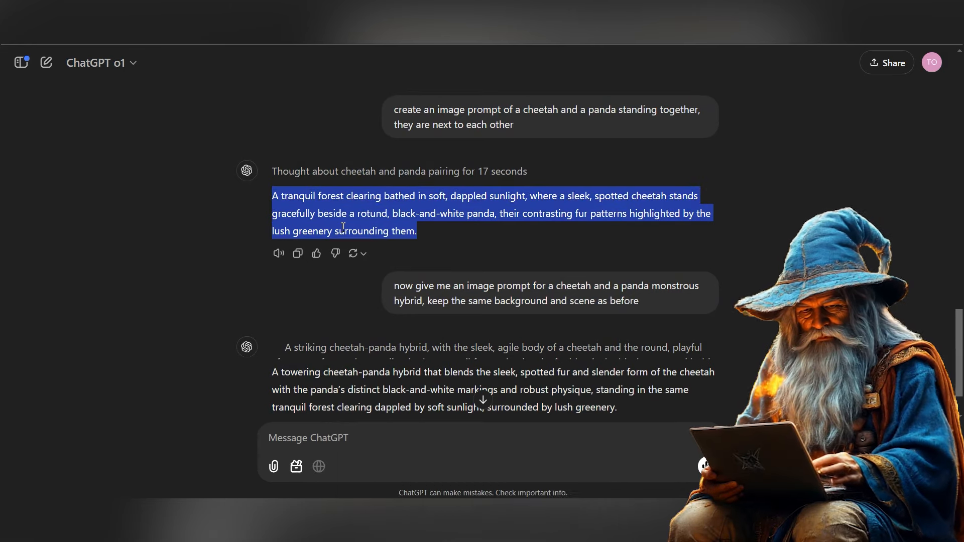
pyautogui.scroll(-1, 343, 228)
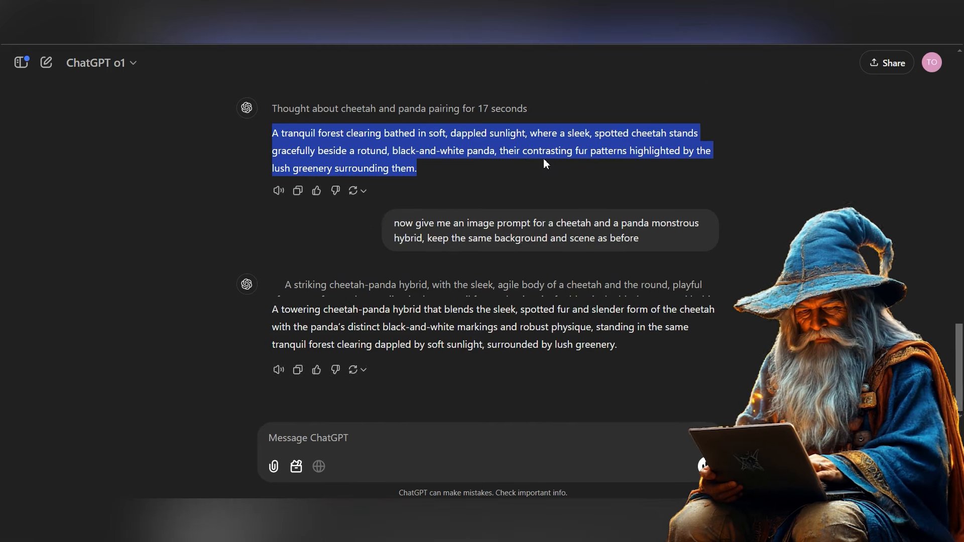
pyautogui.click(429, 171)
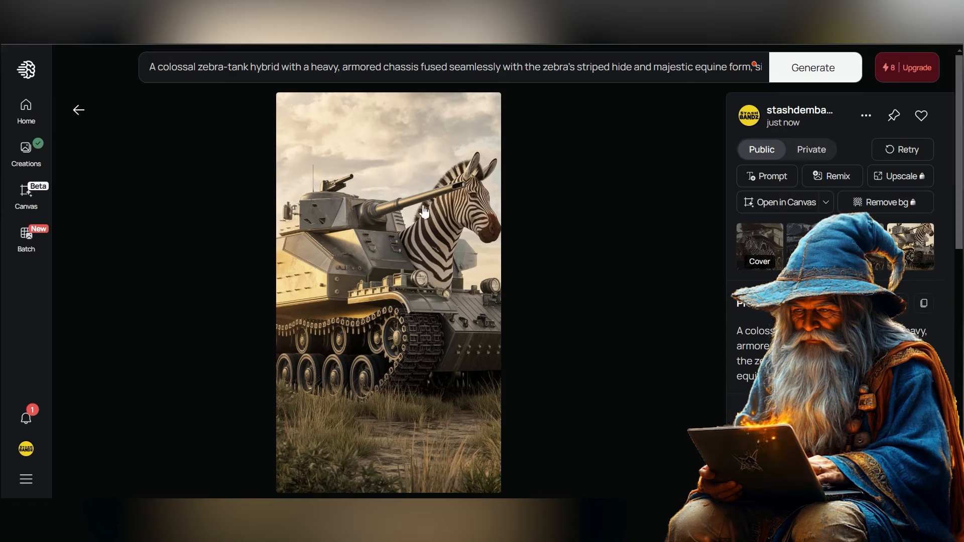
pyautogui.tripleClick(316, 67)
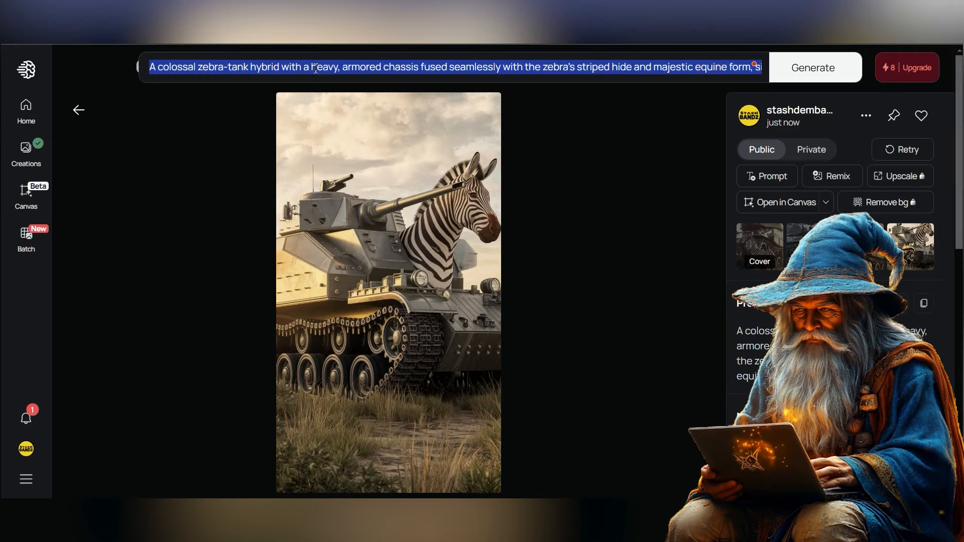
pyautogui.hotkey('ctrl', 'v')
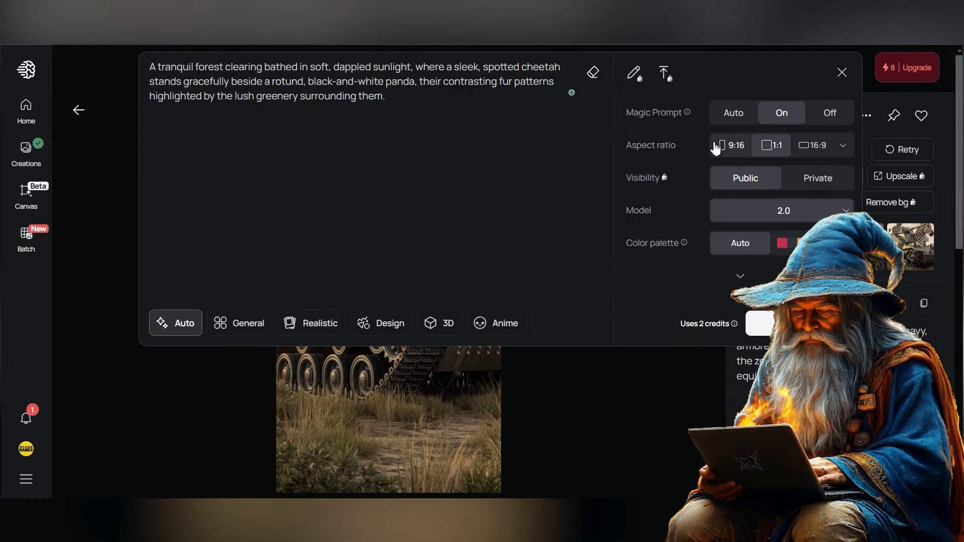
pyautogui.press('Return')
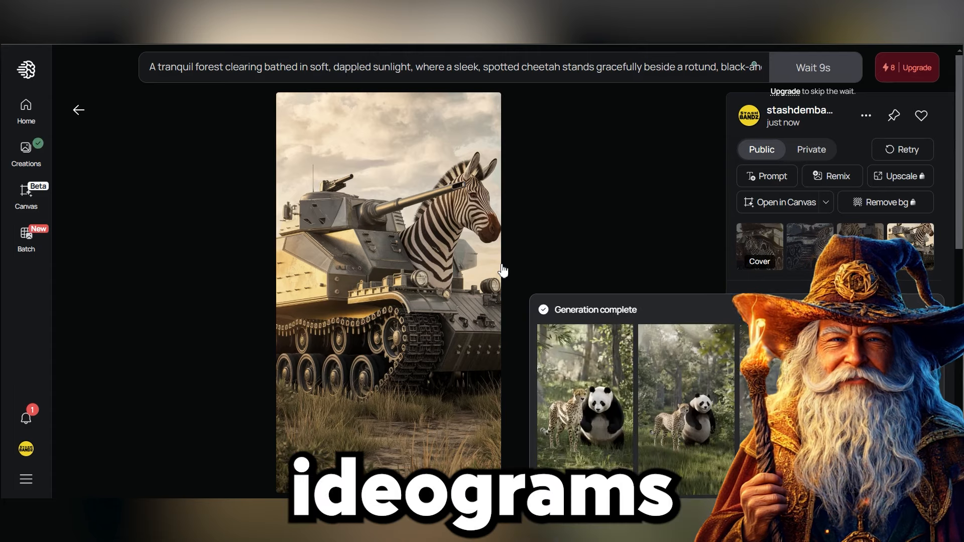
pyautogui.click(582, 399)
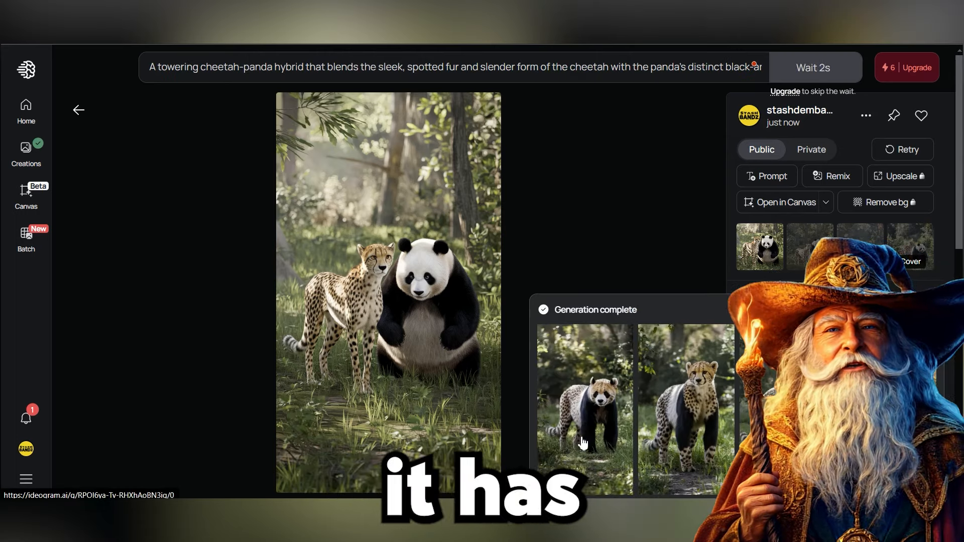
pyautogui.click(583, 443)
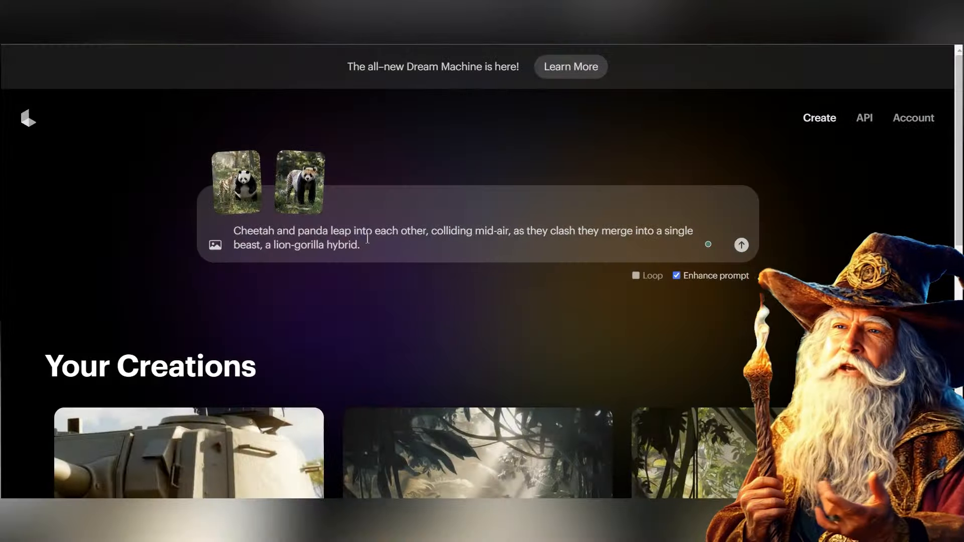
# Step: In Luma Dream Machine, change the fusion prompt's hybrid to cheetah-panda and submit it
pyautogui.doubleClick(277, 245)
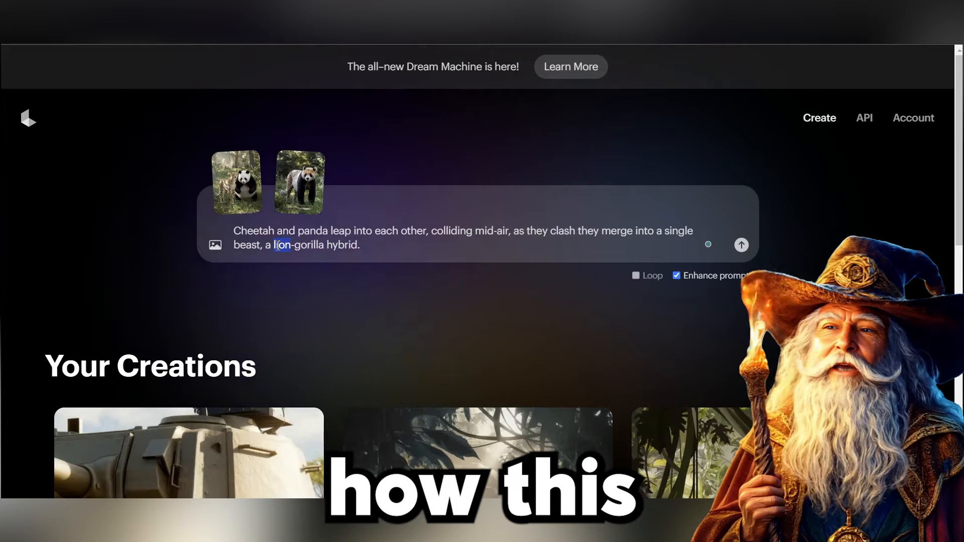
pyautogui.write('cheetah')
pyautogui.doubleClick(332, 244)
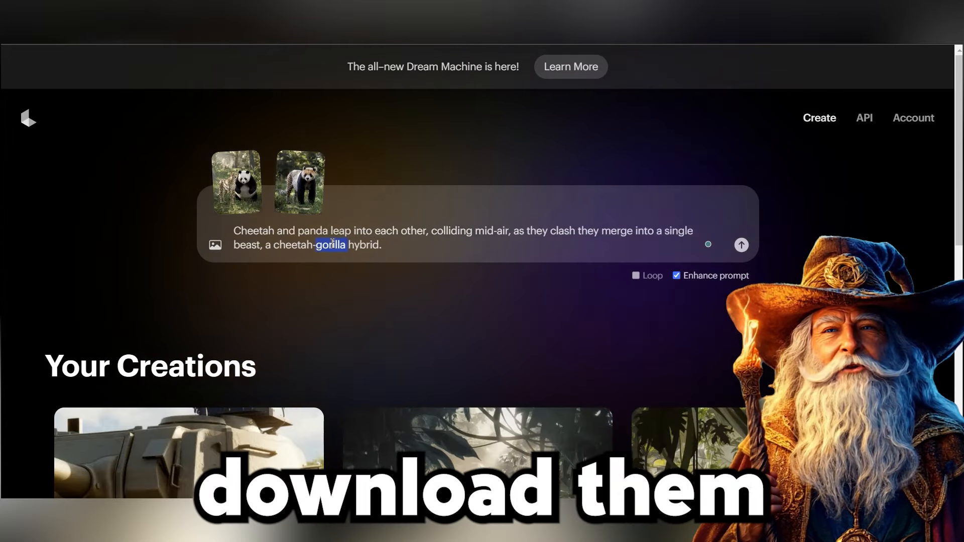
pyautogui.write('panda')
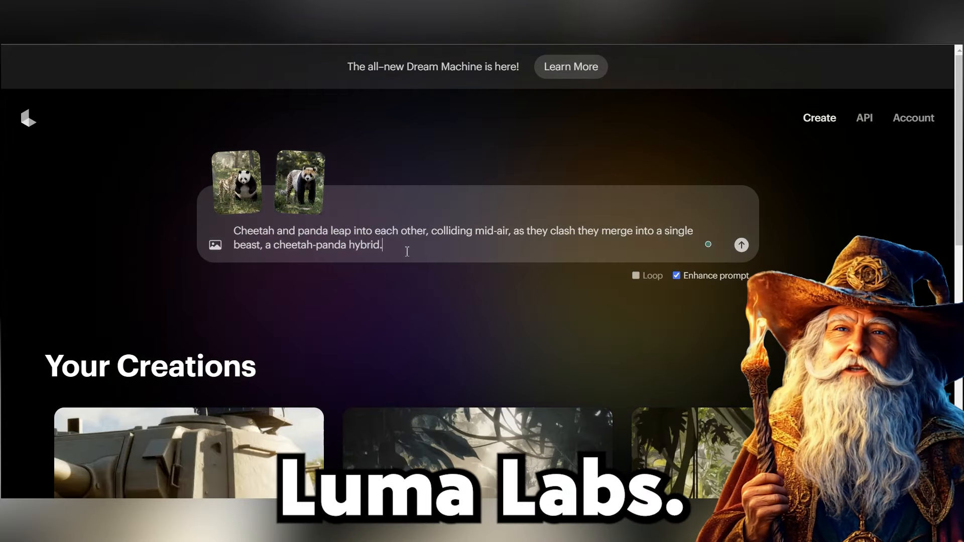
pyautogui.press('Return')
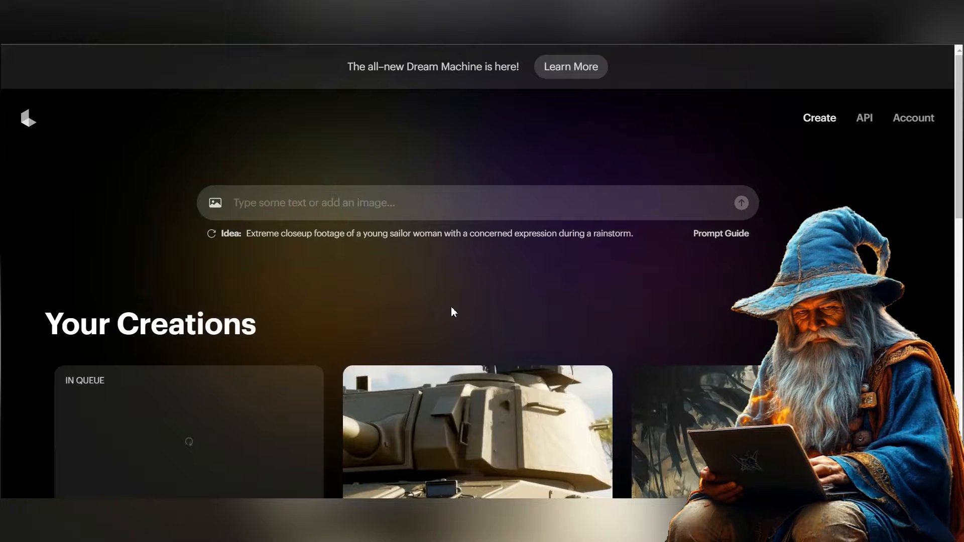
pyautogui.scroll(-1, 342, 261)
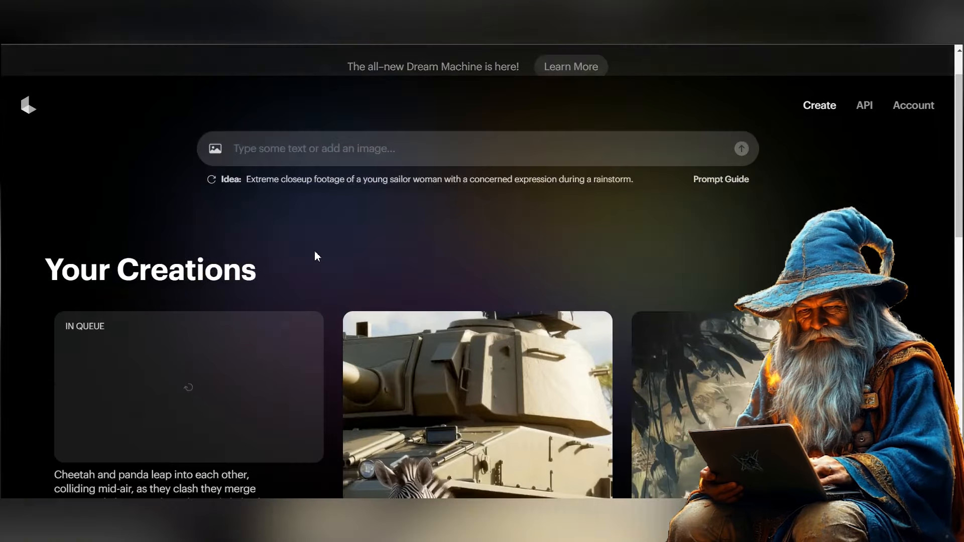
pyautogui.scroll(-1, 322, 244)
pyautogui.scroll(2, 322, 243)
pyautogui.scroll(-1, 321, 243)
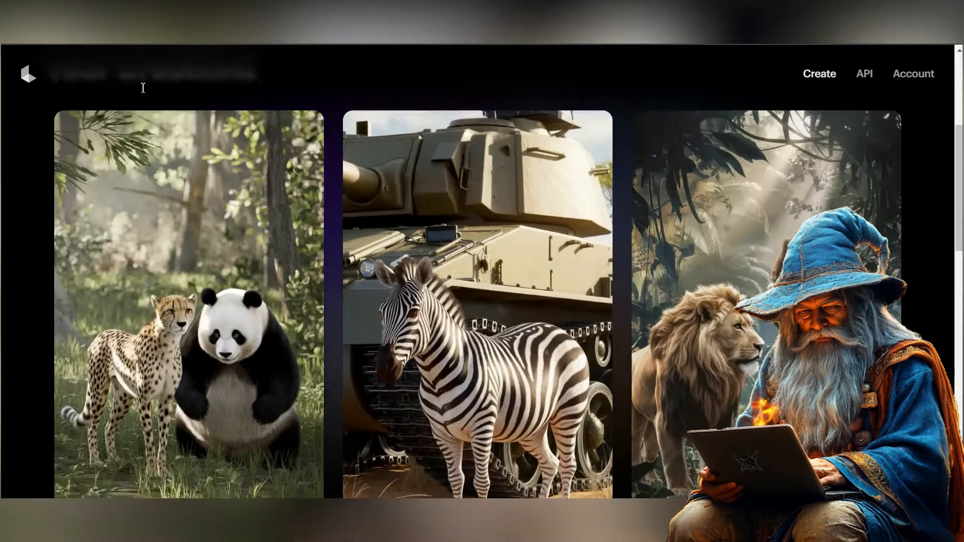
pyautogui.scroll(-1, 200, 287)
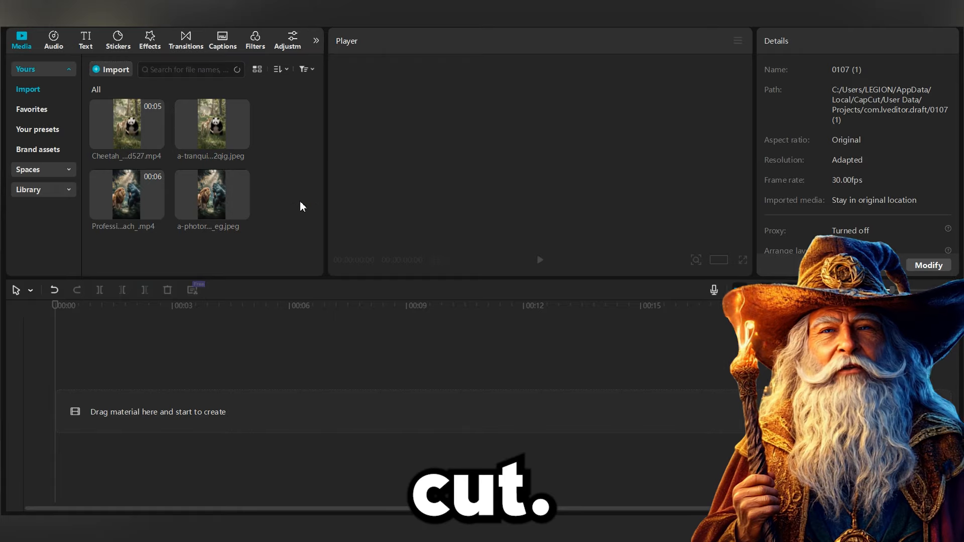
# Step: In CapCut, add the cheetah and panda standing image to the timeline
pyautogui.moveTo(206, 130); pyautogui.dragTo(250, 416)
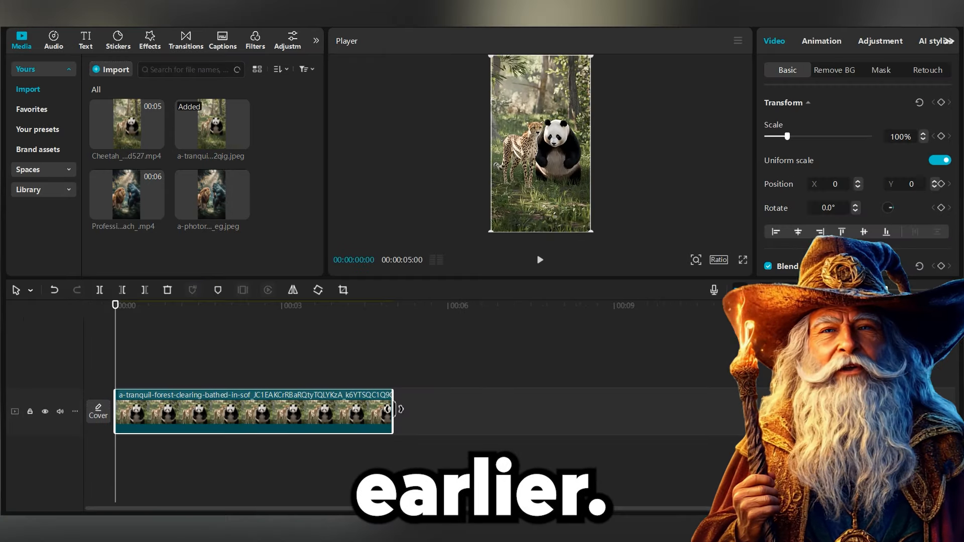
# Step: Shorten the cheetah-panda image clip to about 2 seconds and append the cheetah-panda video right after it
pyautogui.moveTo(394, 409); pyautogui.dragTo(245, 406)
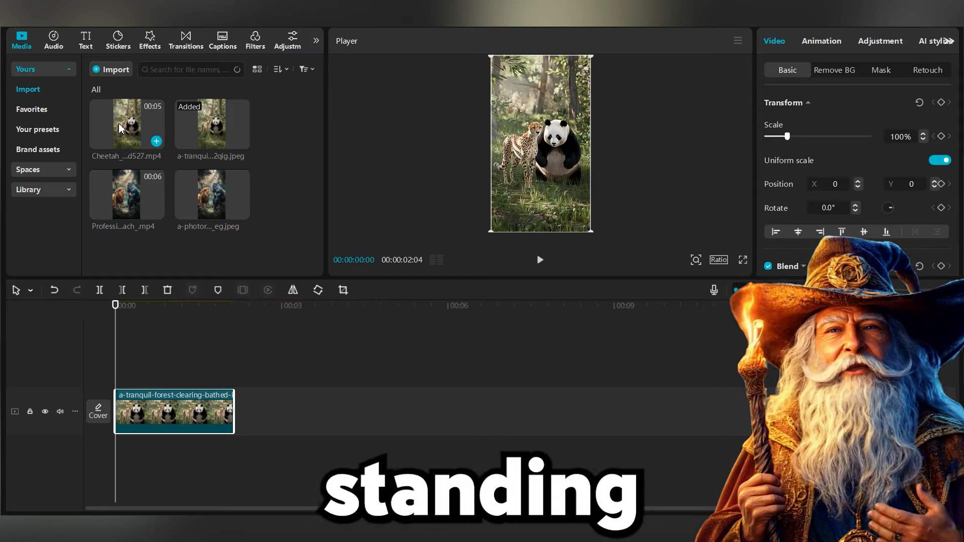
pyautogui.moveTo(130, 132); pyautogui.dragTo(356, 413)
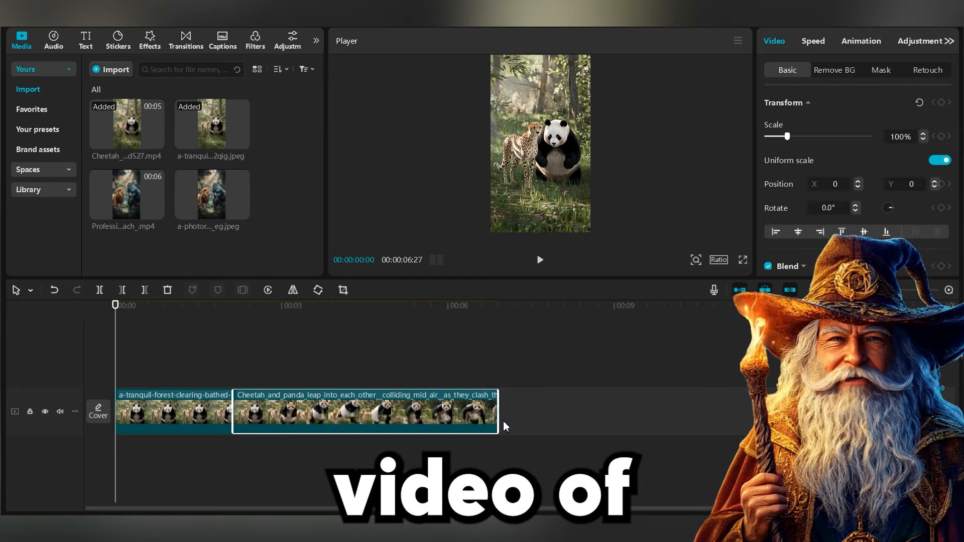
# Step: Append the lion-gorilla image and video clips to the sequence and return the playhead to the start
pyautogui.moveTo(149, 196); pyautogui.dragTo(532, 409)
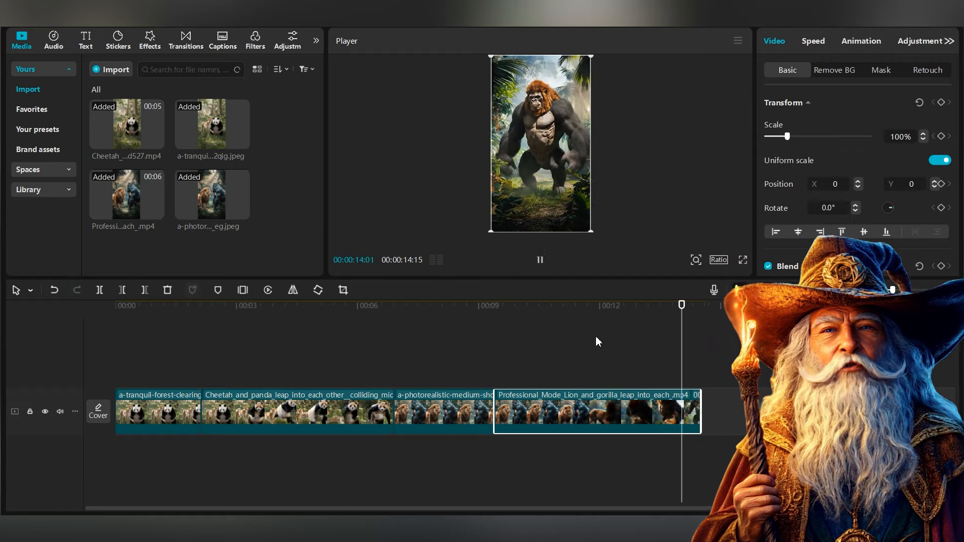
pyautogui.click(719, 260)
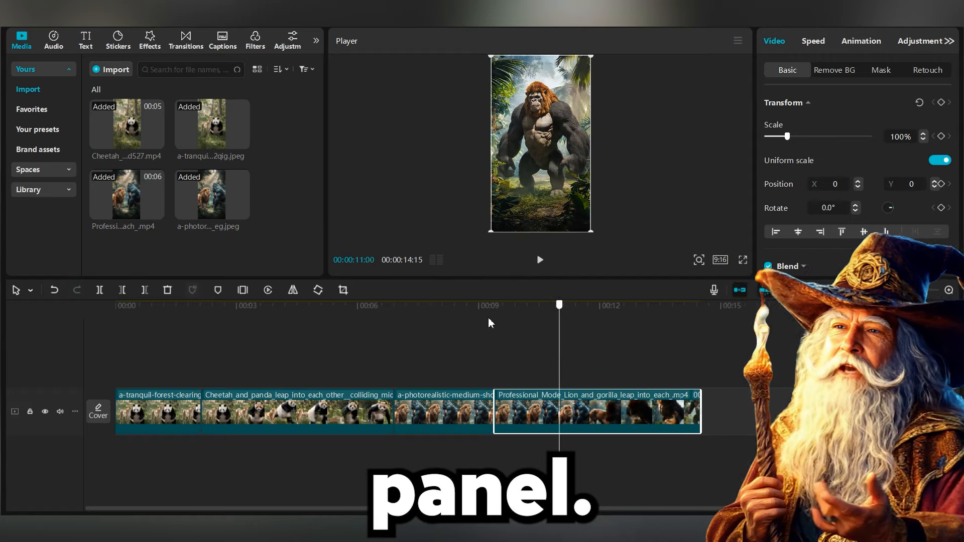
pyautogui.click(102, 333)
pyautogui.click(129, 323)
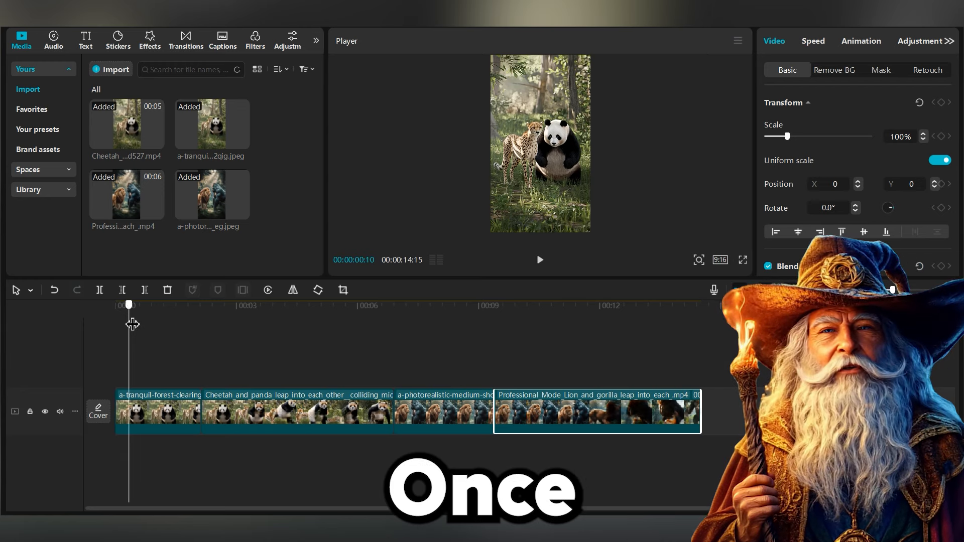
# Step: Add a default text clip trimmed to span the first image clip and replace its text with '+'
pyautogui.click(85, 46)
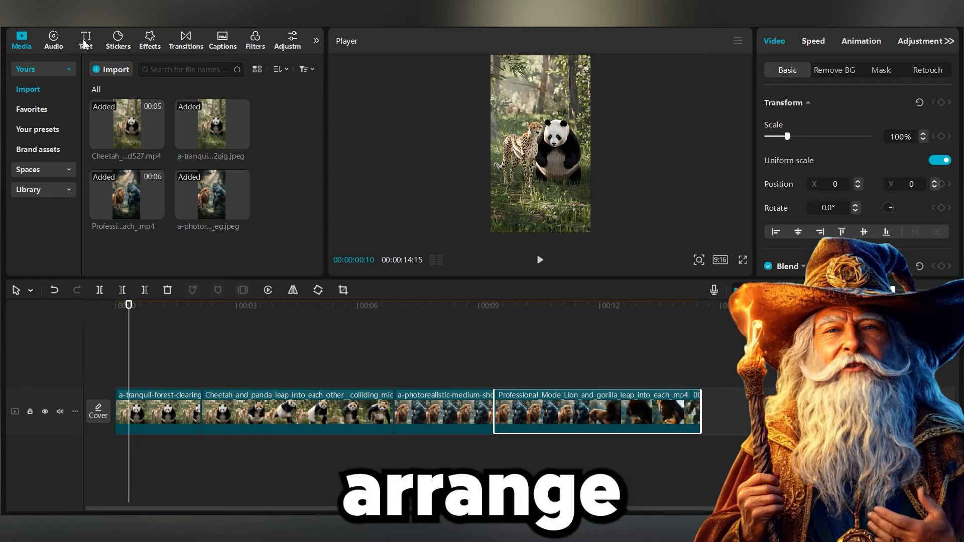
pyautogui.click(125, 103)
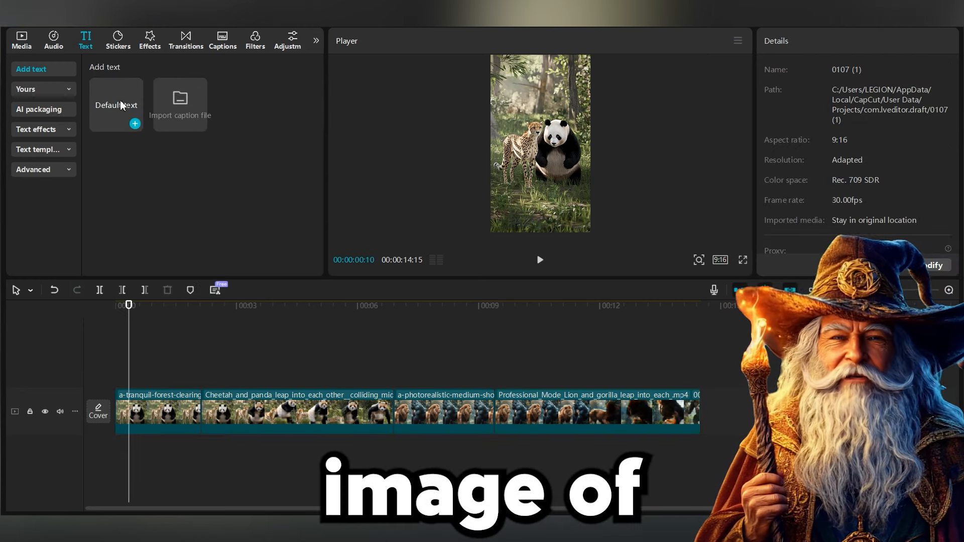
pyautogui.click(133, 123)
pyautogui.click(155, 381)
pyautogui.moveTo(154, 381); pyautogui.dragTo(142, 380)
pyautogui.moveTo(238, 380); pyautogui.dragTo(201, 380)
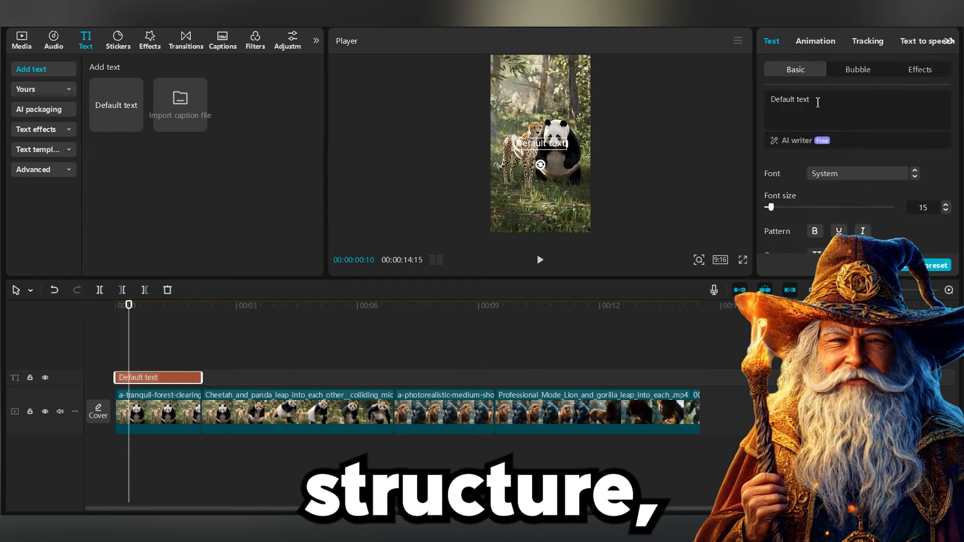
pyautogui.write('+')
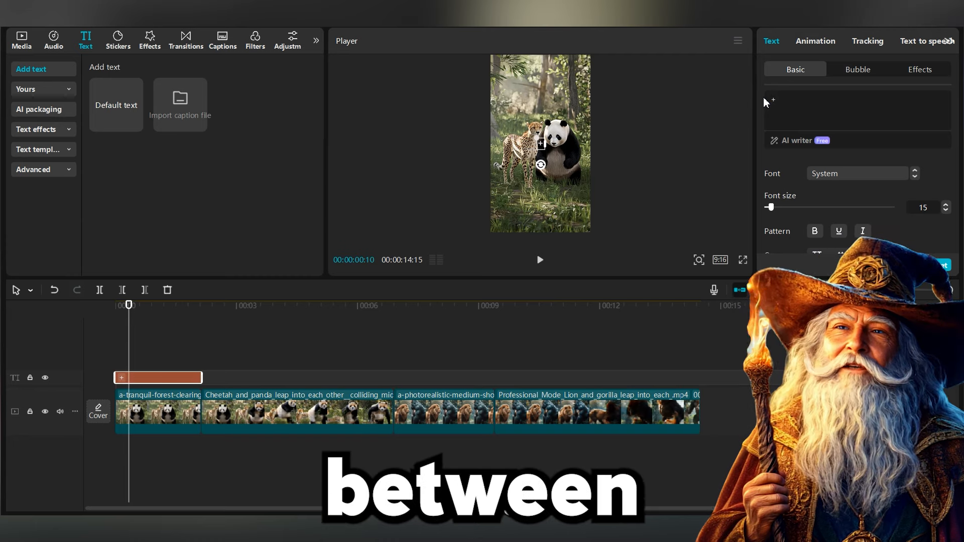
# Step: Increase the '+' text's font size to 22
pyautogui.click(946, 205)
pyautogui.click(945, 204)
pyautogui.click(946, 204)
pyautogui.click(946, 205)
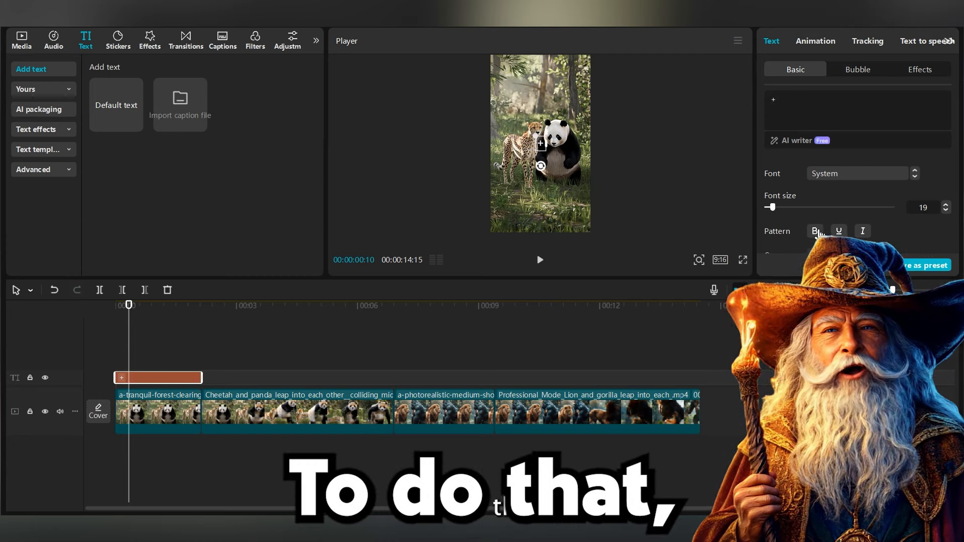
pyautogui.scroll(-5, 887, 224)
pyautogui.scroll(2, 876, 214)
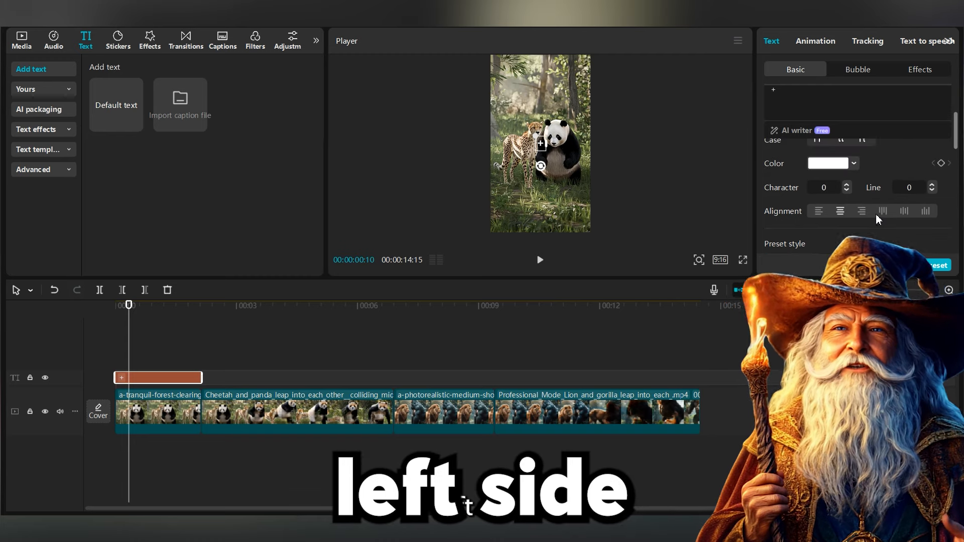
pyautogui.scroll(-5, 866, 206)
pyautogui.scroll(2, 858, 206)
pyautogui.scroll(1, 854, 206)
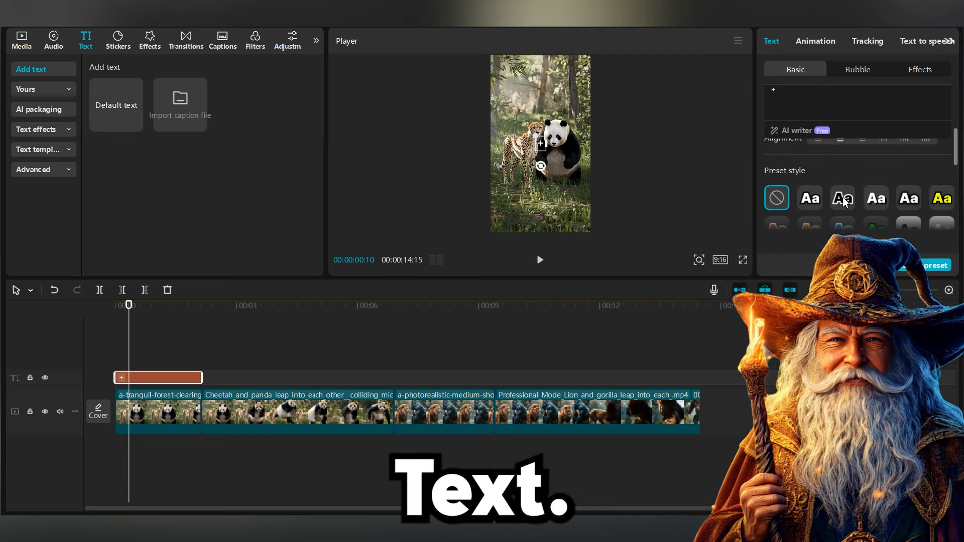
pyautogui.scroll(4, 900, 198)
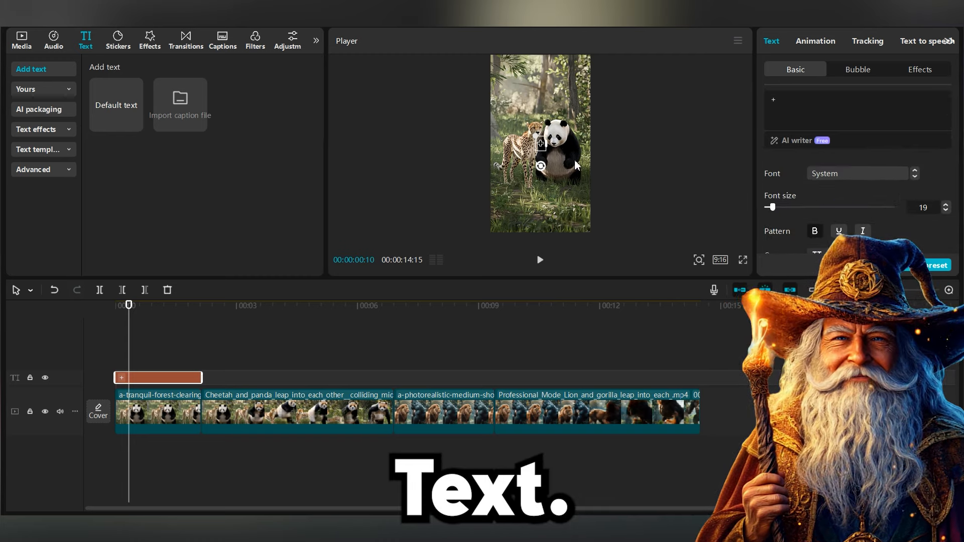
pyautogui.click(946, 204)
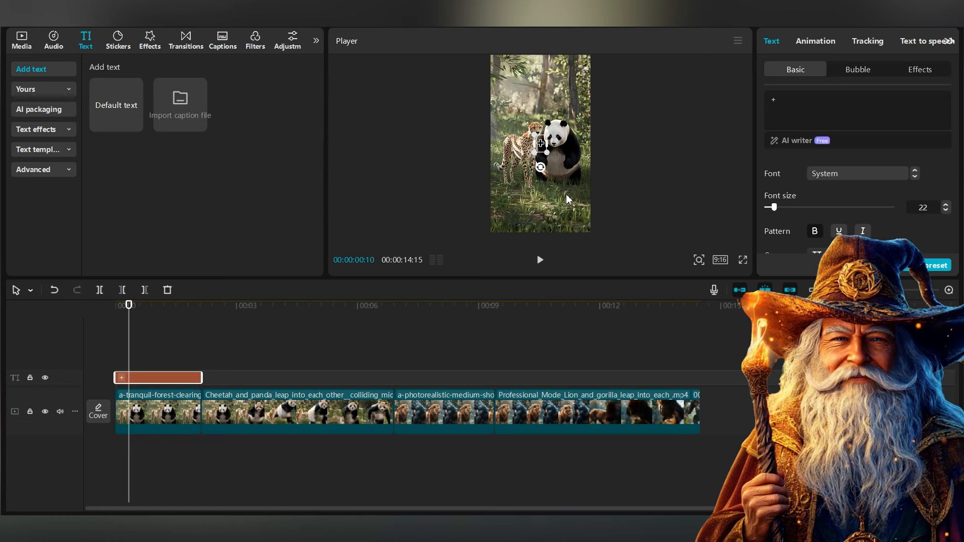
# Step: Play back the beginning of the sequence to review the text over the image
pyautogui.click(150, 412)
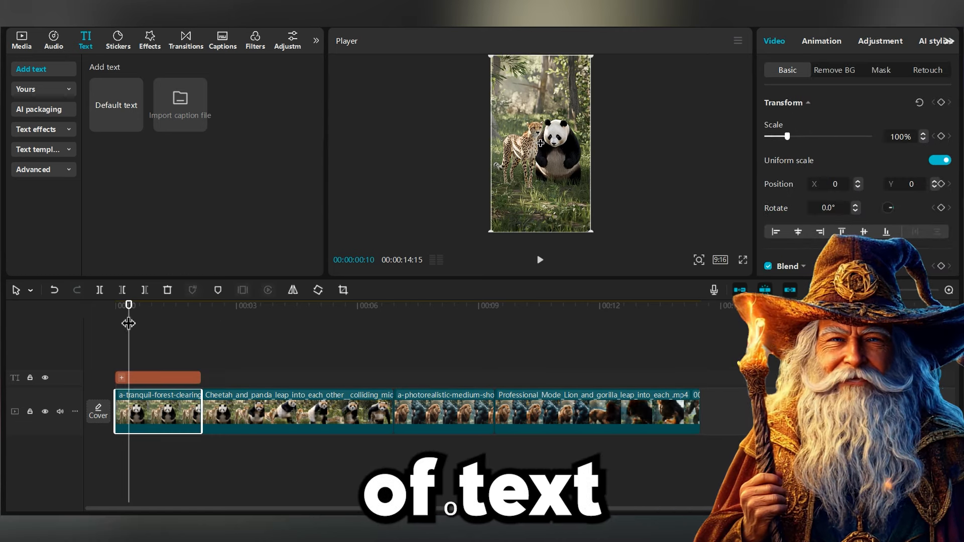
pyautogui.click(150, 378)
pyautogui.press('space')
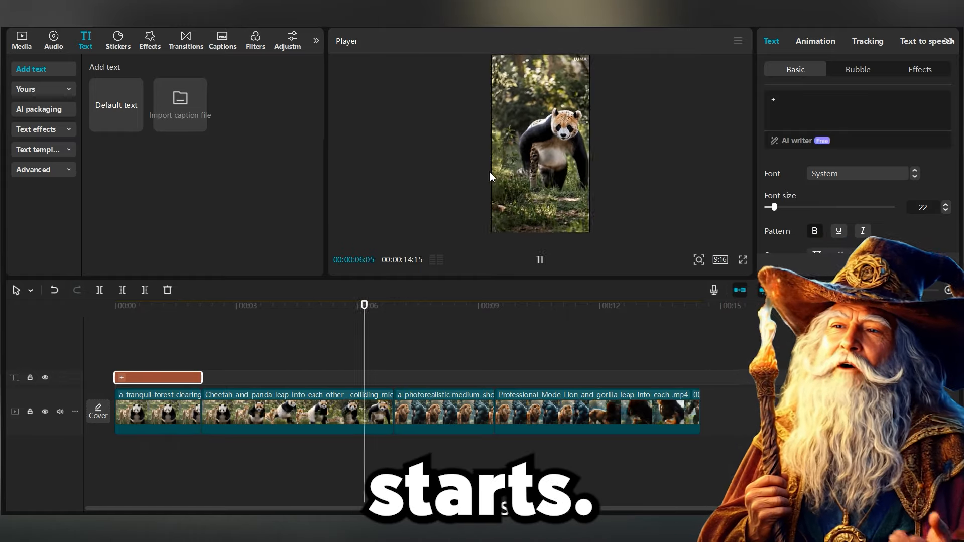
pyautogui.press('space')
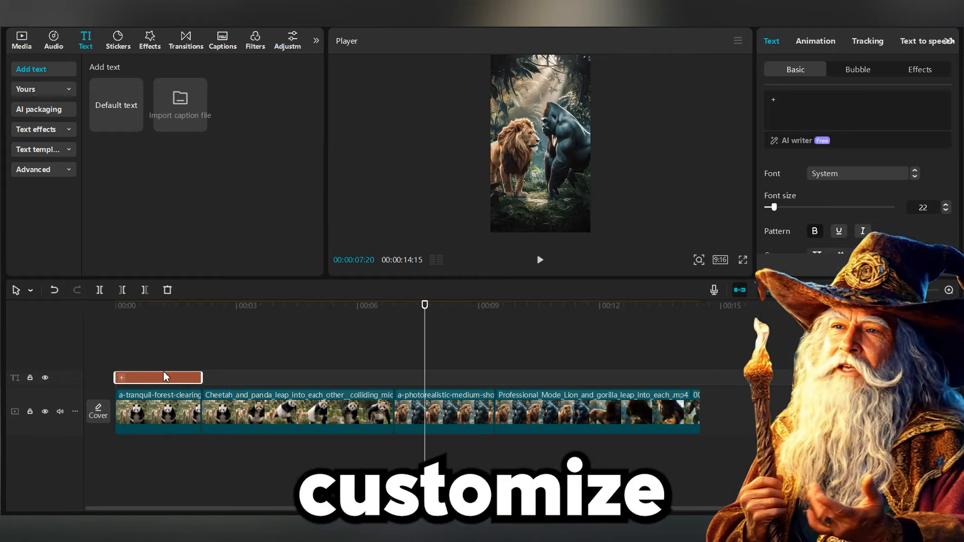
# Step: Add a second text clip over the lion-gorilla image clip and set its text to '+'
pyautogui.moveTo(425, 306); pyautogui.dragTo(394, 306)
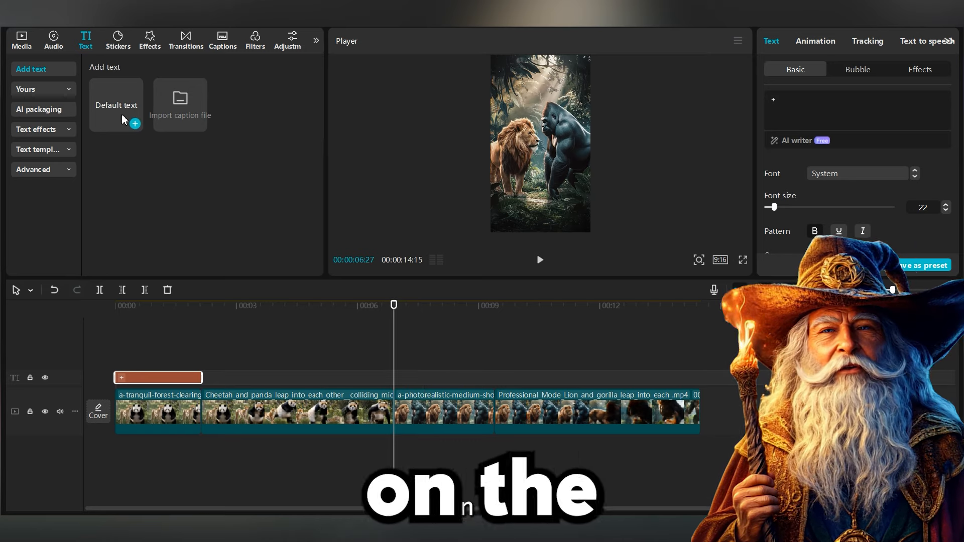
pyautogui.moveTo(515, 377); pyautogui.dragTo(495, 378)
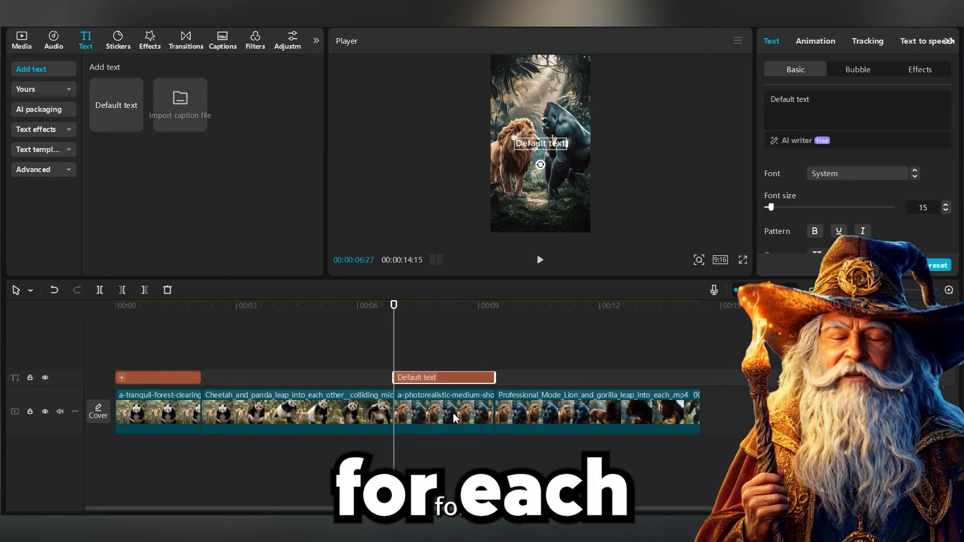
pyautogui.click(810, 117)
pyautogui.hotkey('ctrl', 'a')
pyautogui.write('+')
# Step: Apply the Pull In II transition between the cheetah-panda video and the lion-gorilla image, allowing duplicate frames, with about 0.7 s duration
pyautogui.click(186, 40)
pyautogui.click(199, 144)
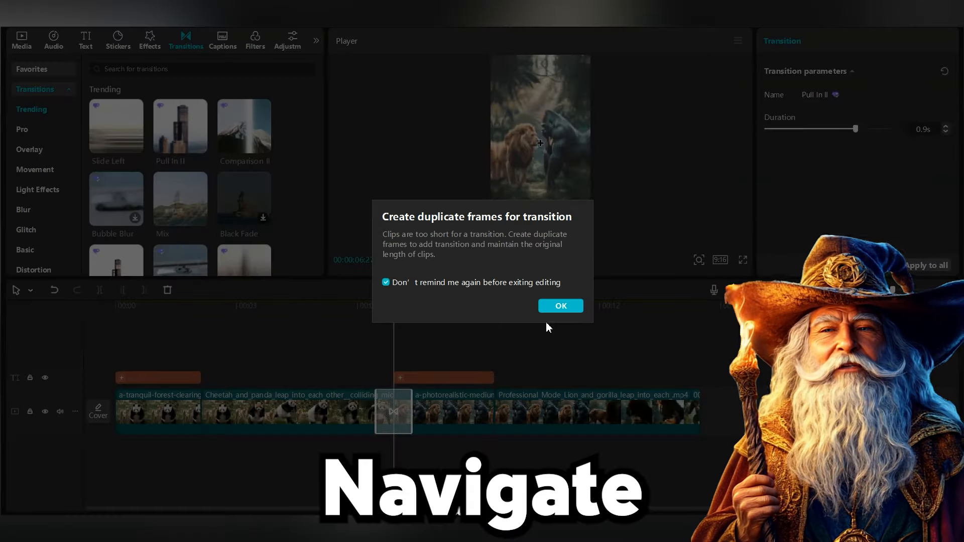
pyautogui.click(556, 306)
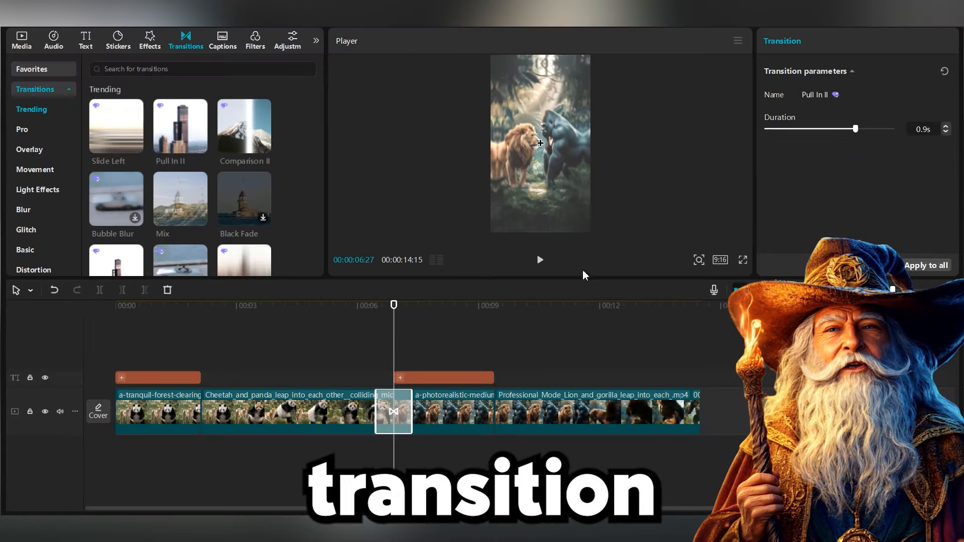
pyautogui.moveTo(855, 129); pyautogui.dragTo(830, 131)
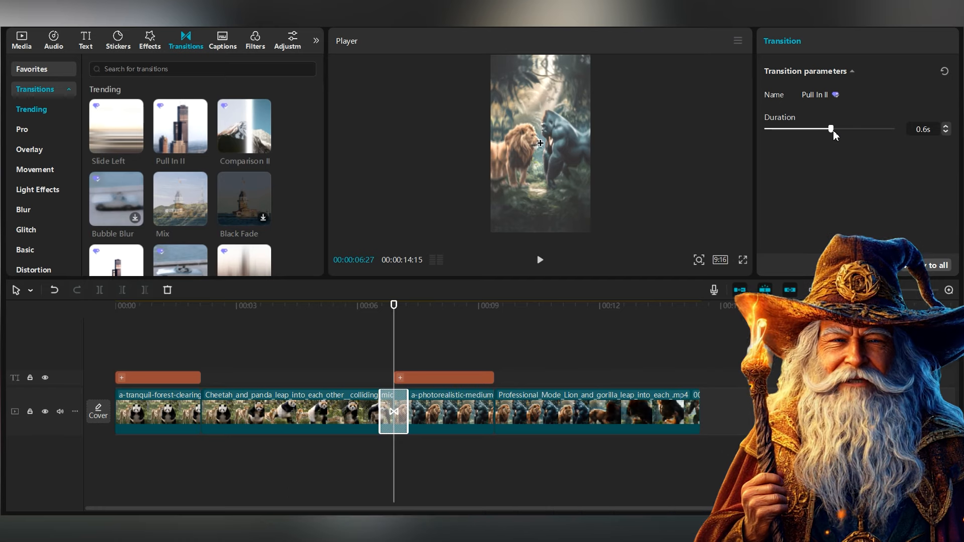
# Step: Play the sequence around the new transition to review it
pyautogui.moveTo(390, 316); pyautogui.dragTo(336, 316)
pyautogui.press('space')
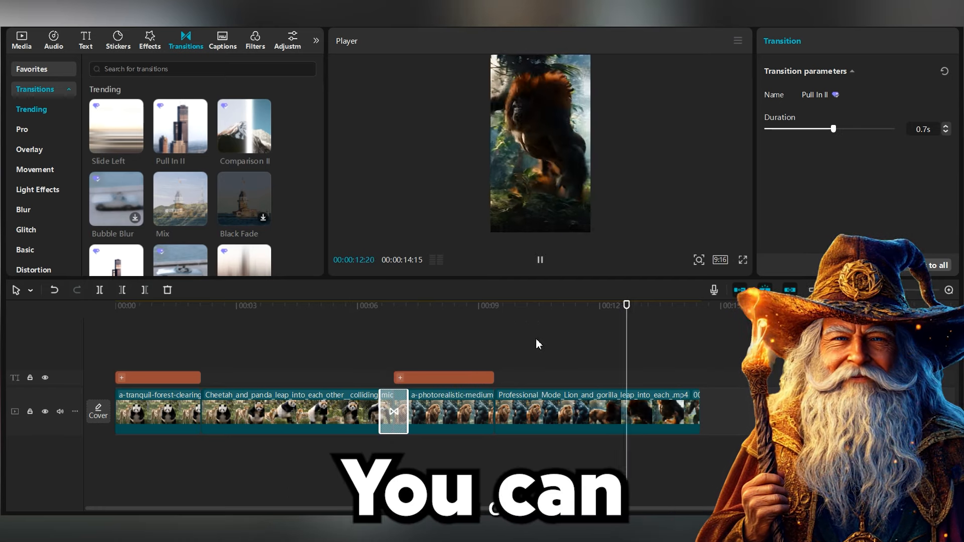
pyautogui.press('space')
# Step: Apply the Inhale entrance animation to the first '+' text clip
pyautogui.click(442, 366)
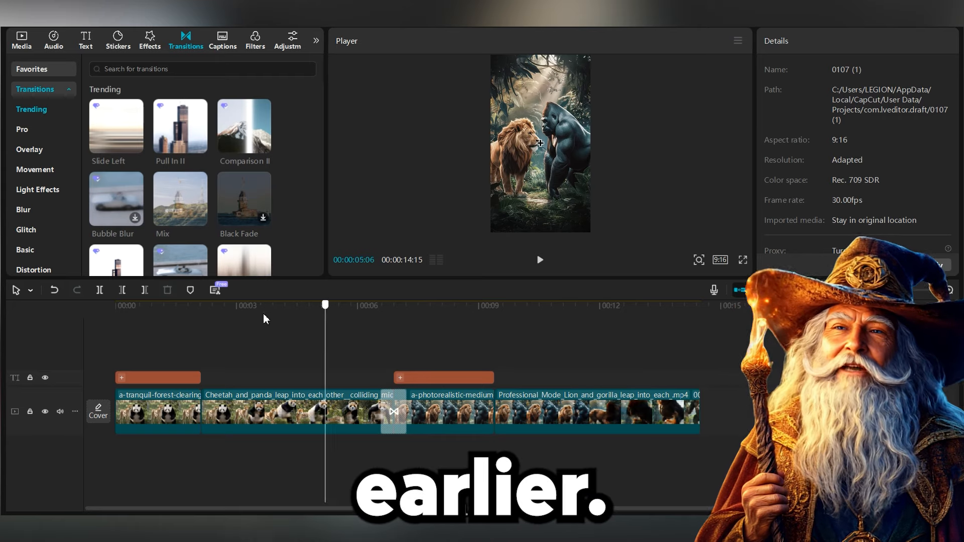
pyautogui.click(117, 329)
pyautogui.click(143, 377)
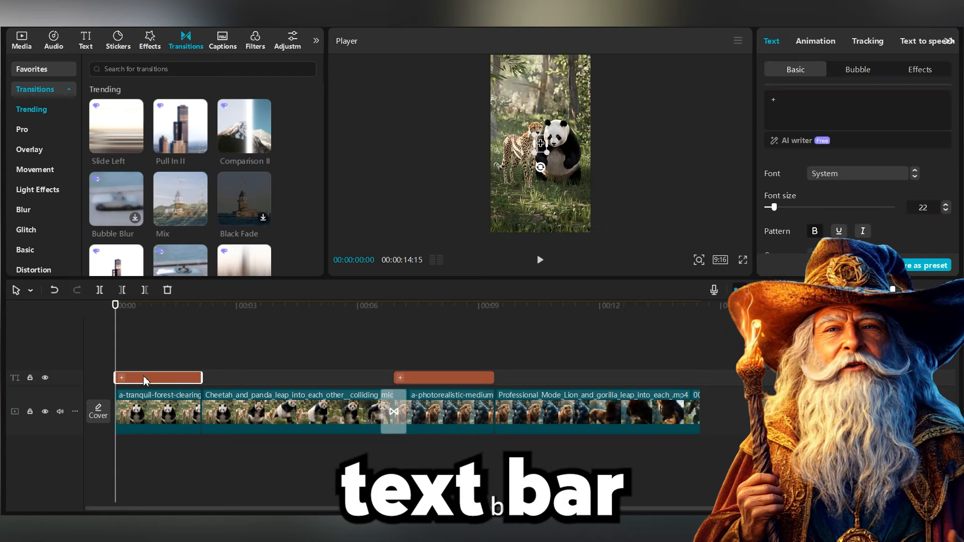
pyautogui.click(814, 40)
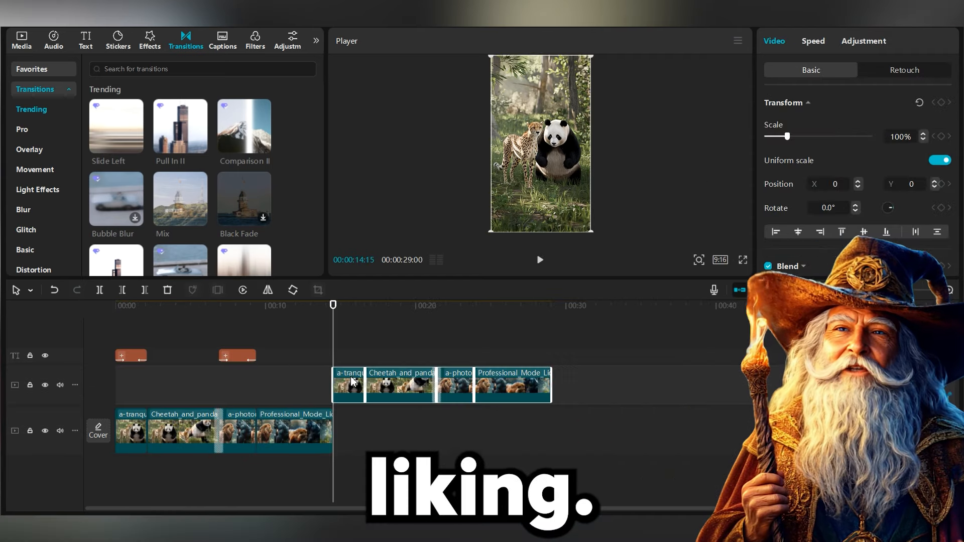
# Step: Select the whole sequence and paste copies of it repeatedly to extend the timeline past one minute
pyautogui.moveTo(353, 382); pyautogui.dragTo(351, 424)
pyautogui.scroll(-3, 378, 426)
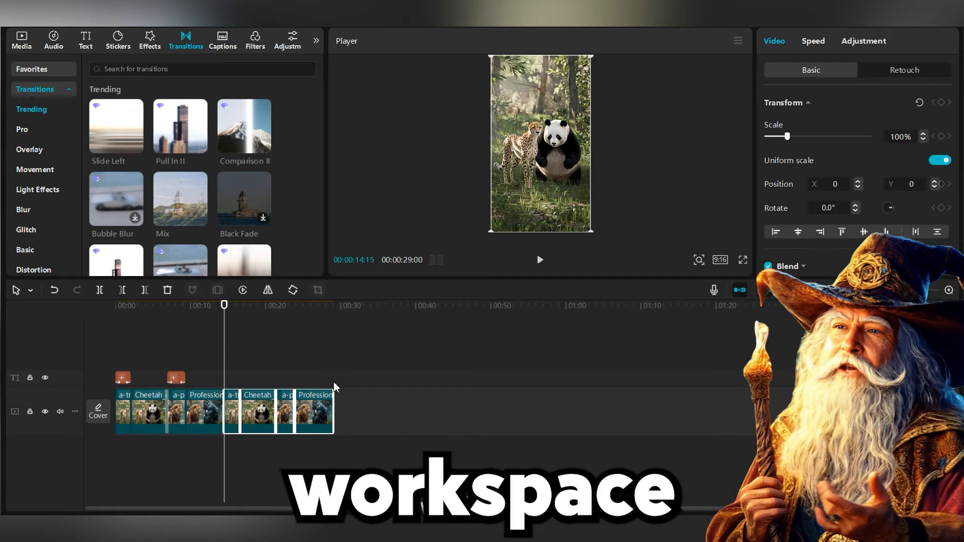
pyautogui.moveTo(329, 392); pyautogui.dragTo(542, 424)
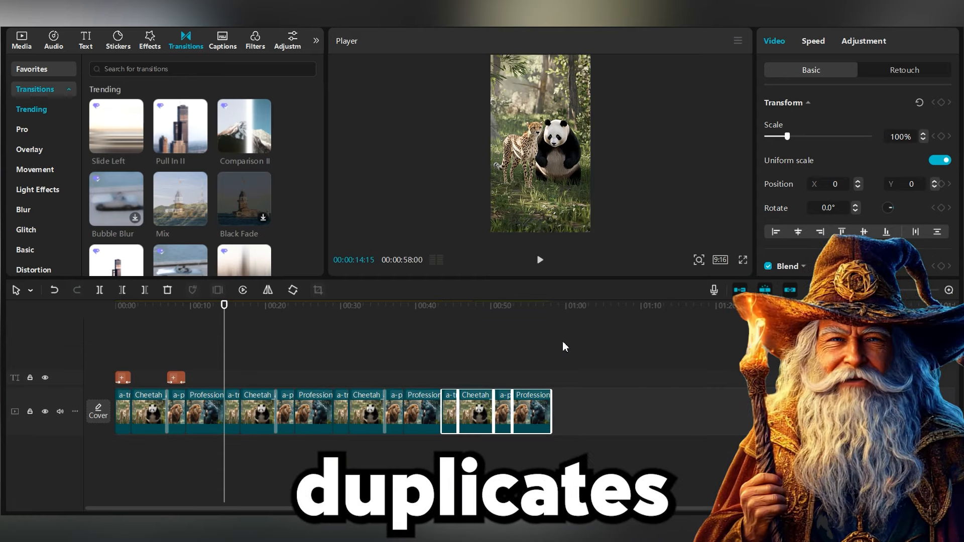
pyautogui.hotkey('ctrl', 'v')
pyautogui.moveTo(310, 391); pyautogui.dragTo(641, 436)
pyautogui.scroll(2, 640, 435)
pyautogui.scroll(-2, 641, 435)
pyautogui.click(774, 462)
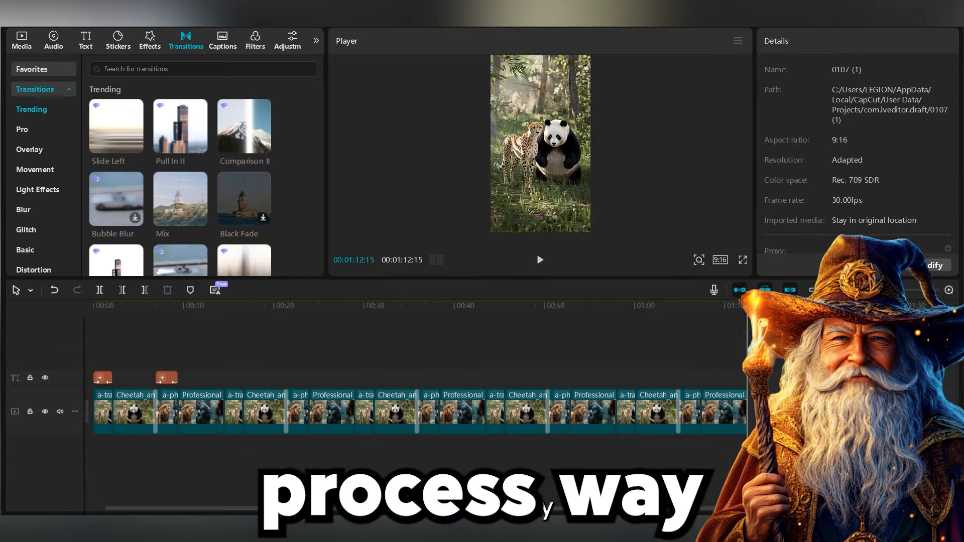
pyautogui.moveTo(773, 463); pyautogui.dragTo(687, 384)
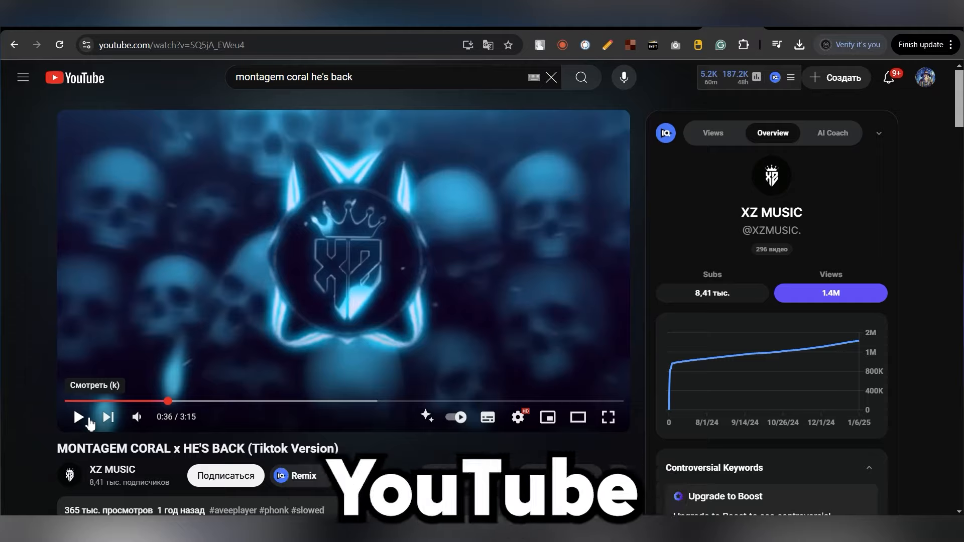
# Step: Play the 'MONTAGEM CORAL x HE'S BACK (Tiktok Version)' track on YouTube to preview it
pyautogui.click(89, 420)
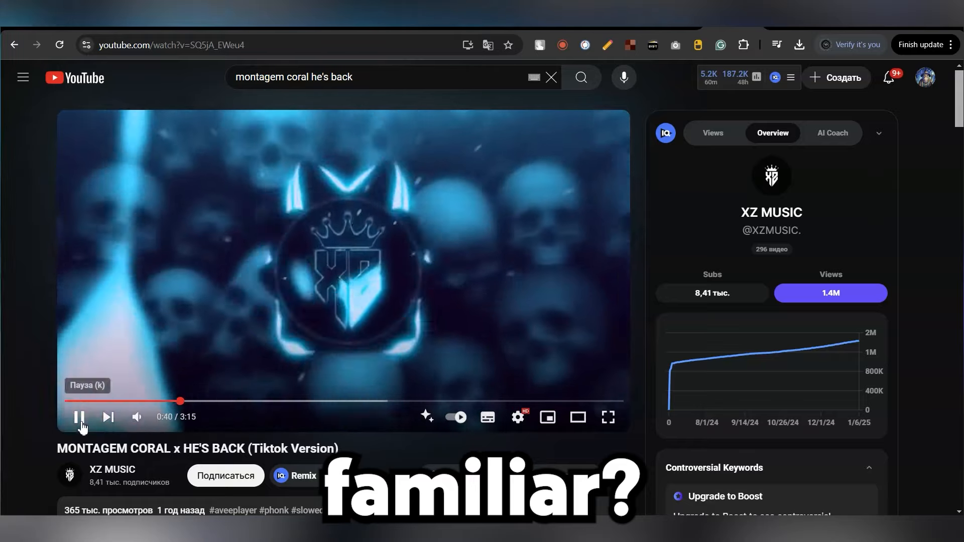
pyautogui.click(77, 427)
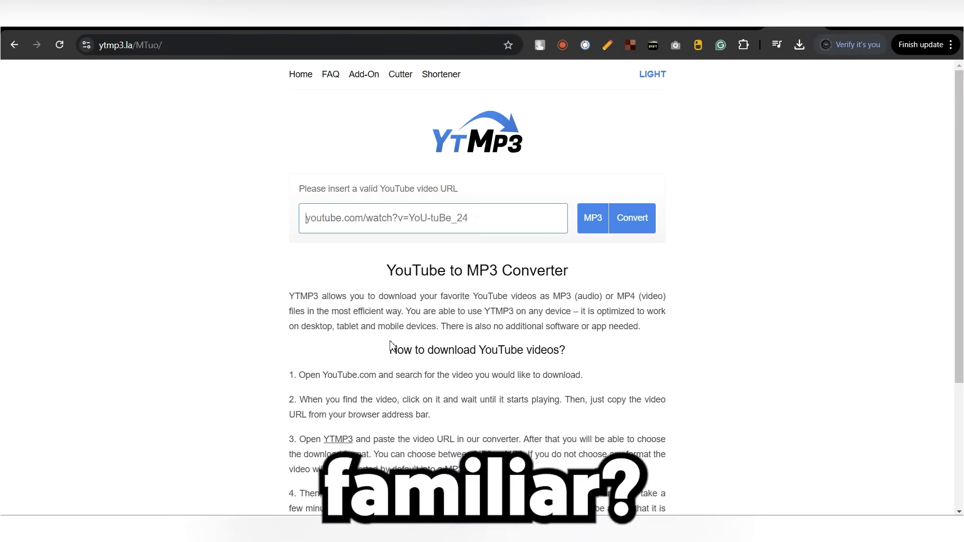
# Step: Add the 'MONTAGEM CORAL x HE'S BACK (Tiktok Version).mp3' audio to the timeline beneath the video clips
pyautogui.write('https://www.youtube.com/watch?v=SQ5jA_EWeu4')
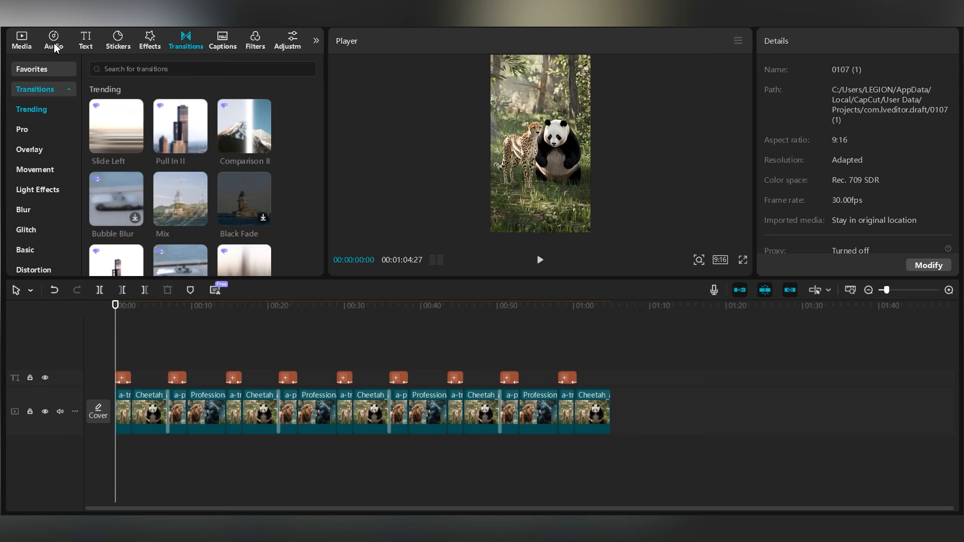
pyautogui.click(54, 44)
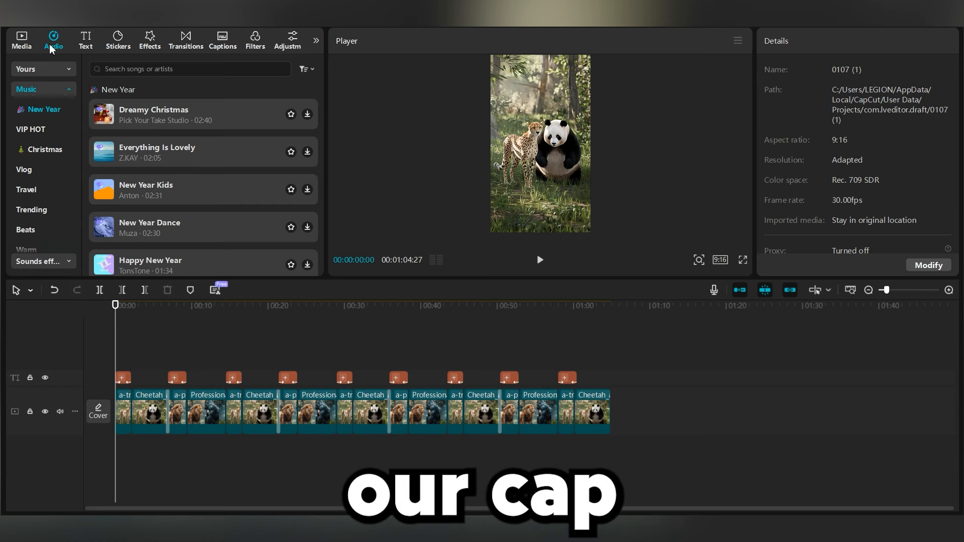
pyautogui.click(22, 41)
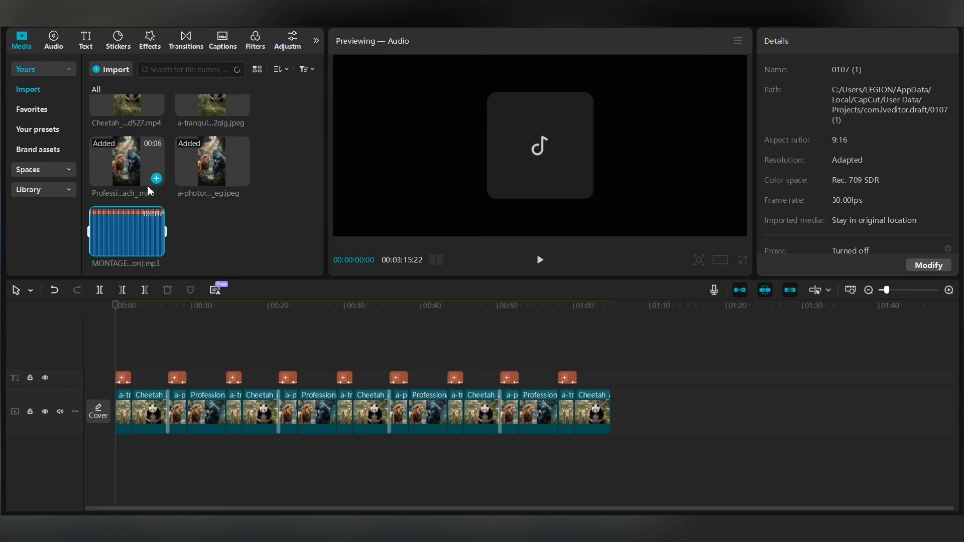
pyautogui.scroll(2, 150, 184)
pyautogui.scroll(-2, 142, 238)
pyautogui.moveTo(115, 240); pyautogui.dragTo(133, 472)
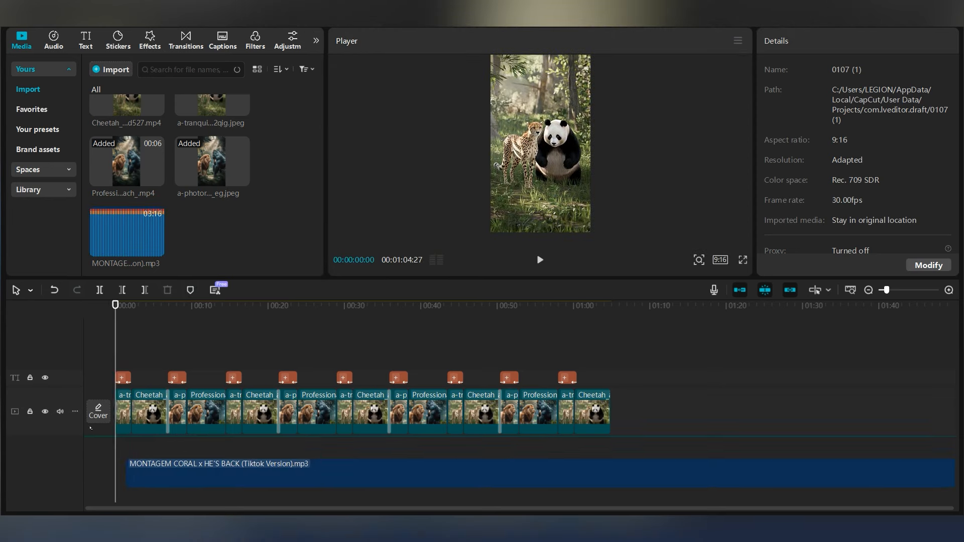
# Step: Split the music track where the video clips end and delete the leftover audio beyond them
pyautogui.click(154, 458)
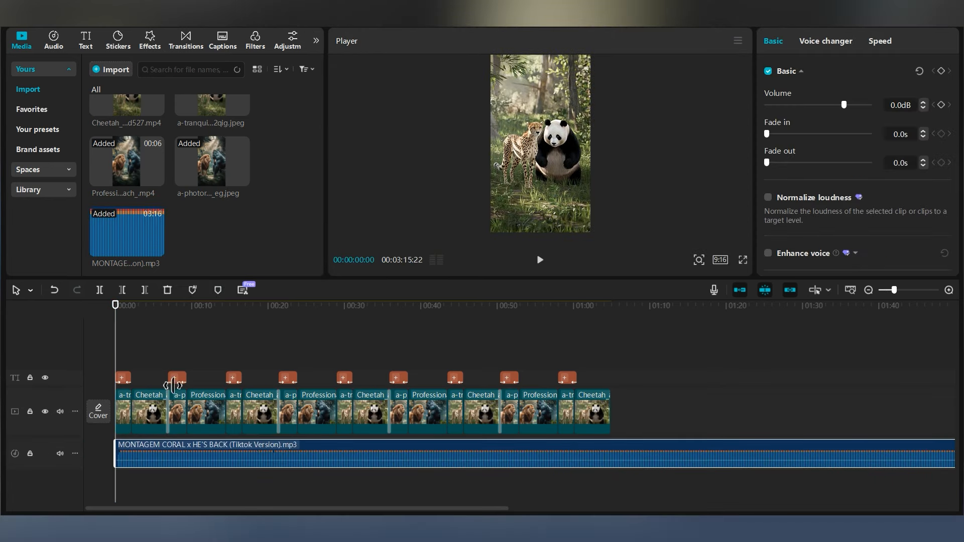
pyautogui.click(624, 361)
pyautogui.click(613, 355)
pyautogui.hotkey('ctrl', 'b')
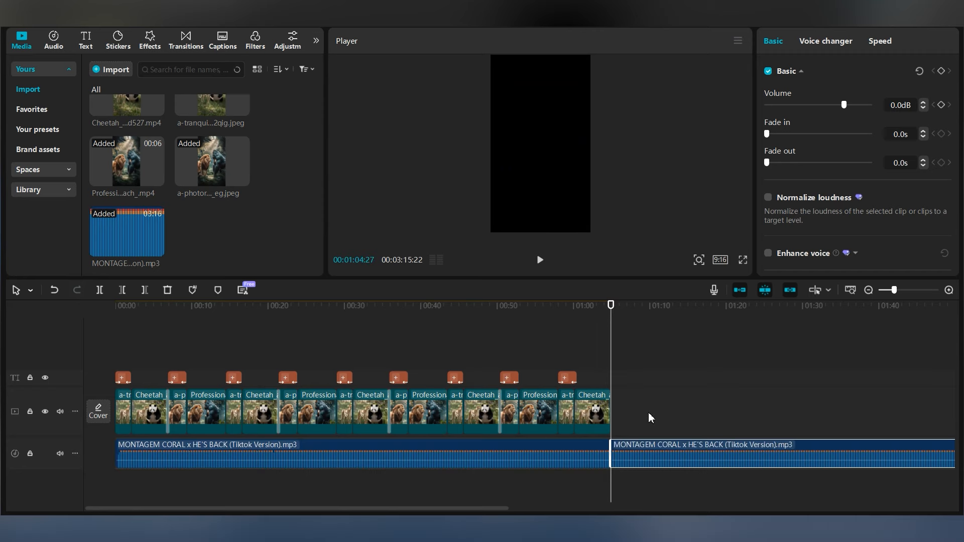
pyautogui.press('Delete')
pyautogui.moveTo(624, 308); pyautogui.dragTo(104, 324)
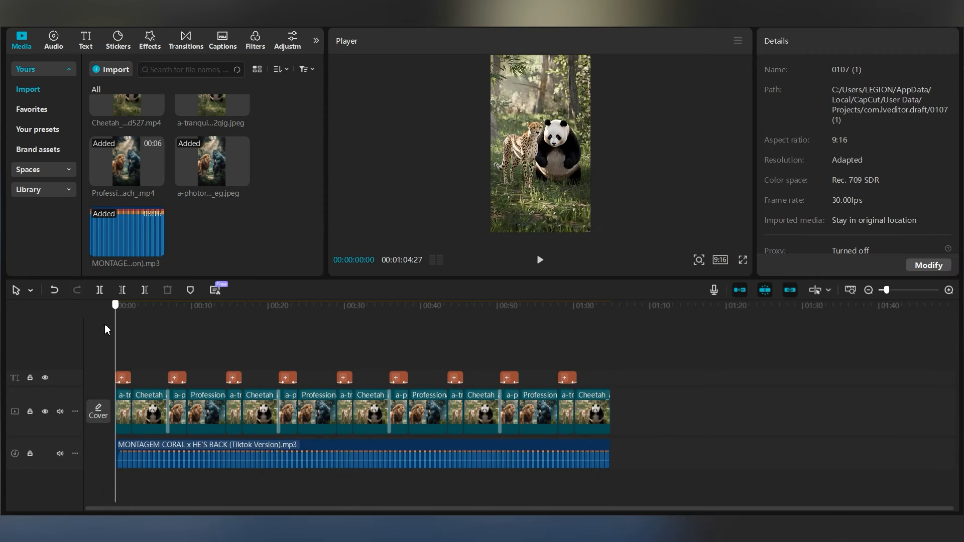
# Step: Lower the music track's volume to -10.6 dB and play the preview
pyautogui.click(145, 461)
pyautogui.press('space')
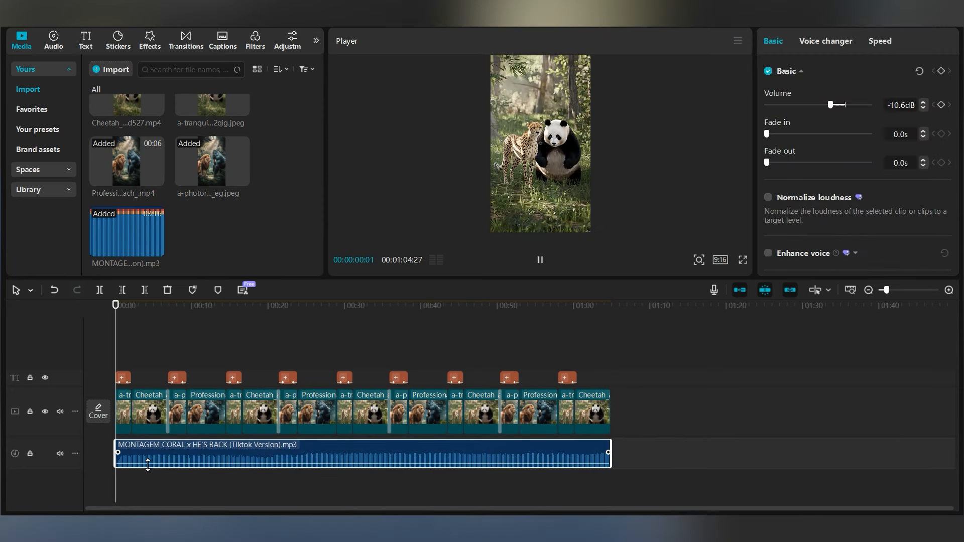
pyautogui.moveTo(250, 452); pyautogui.dragTo(133, 452)
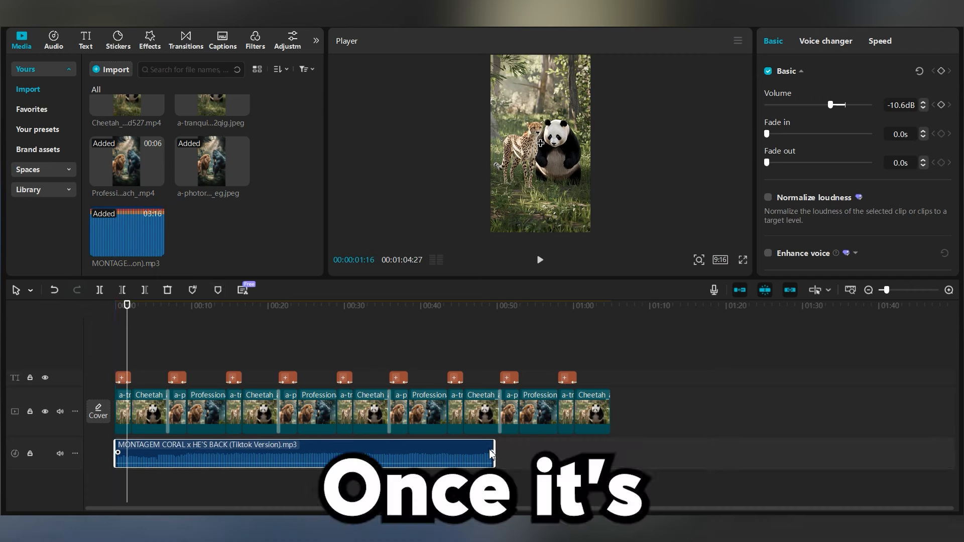
pyautogui.moveTo(495, 451); pyautogui.dragTo(612, 449)
pyautogui.press('space')
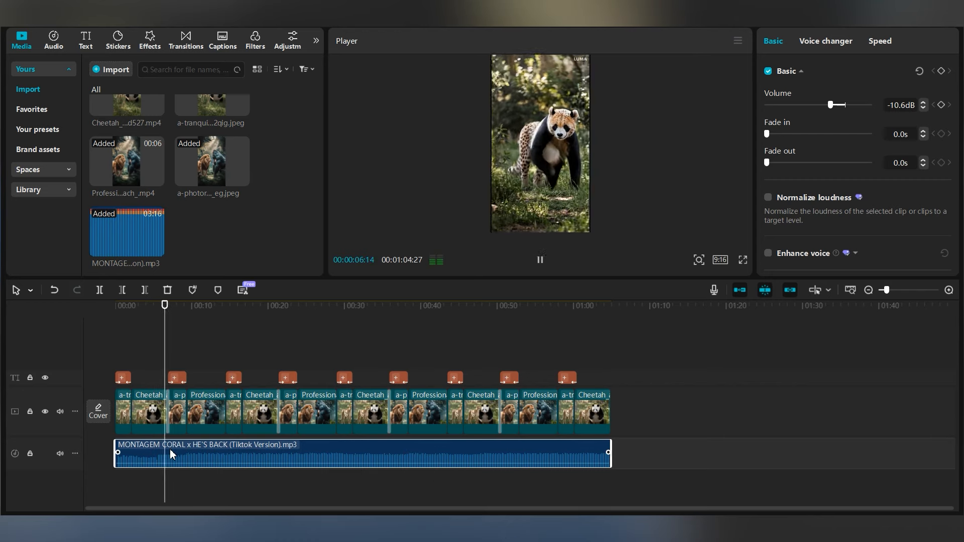
# Step: Try offsetting the music clip along the timeline, then move it back to the start
pyautogui.moveTo(116, 454); pyautogui.dragTo(149, 456)
pyautogui.moveTo(574, 452); pyautogui.dragTo(612, 452)
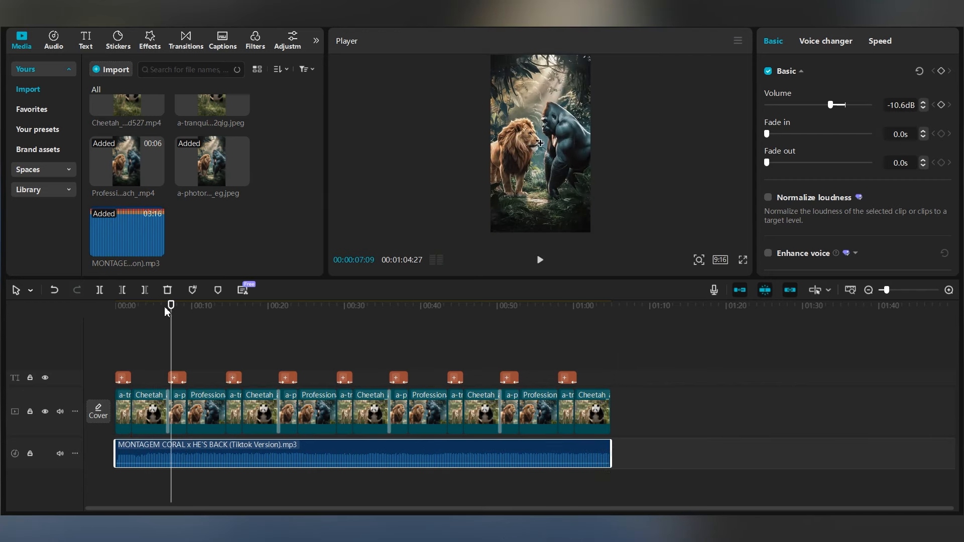
pyautogui.press('space')
pyautogui.press('space')
pyautogui.press('space')
pyautogui.moveTo(174, 454); pyautogui.dragTo(202, 454)
pyautogui.press('space')
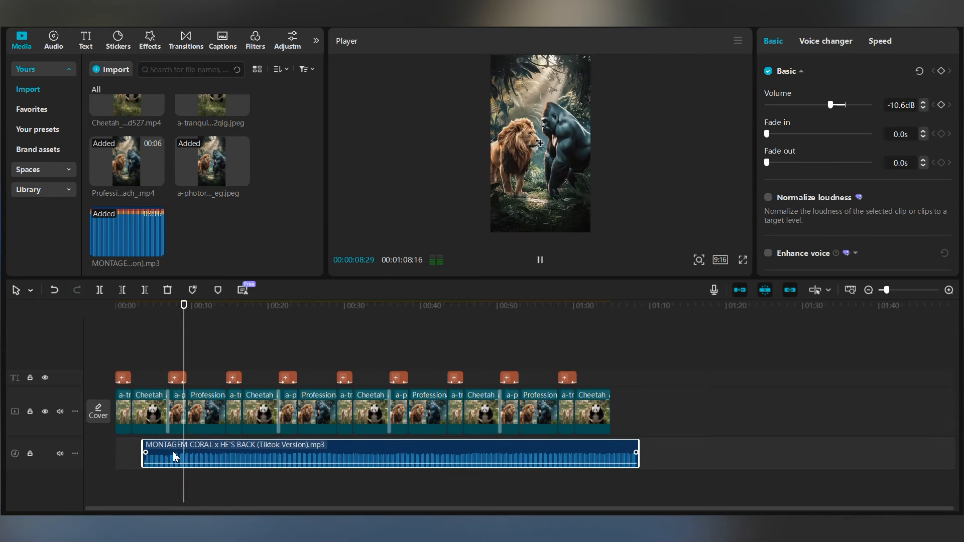
pyautogui.click(135, 455)
pyautogui.moveTo(150, 456); pyautogui.dragTo(121, 455)
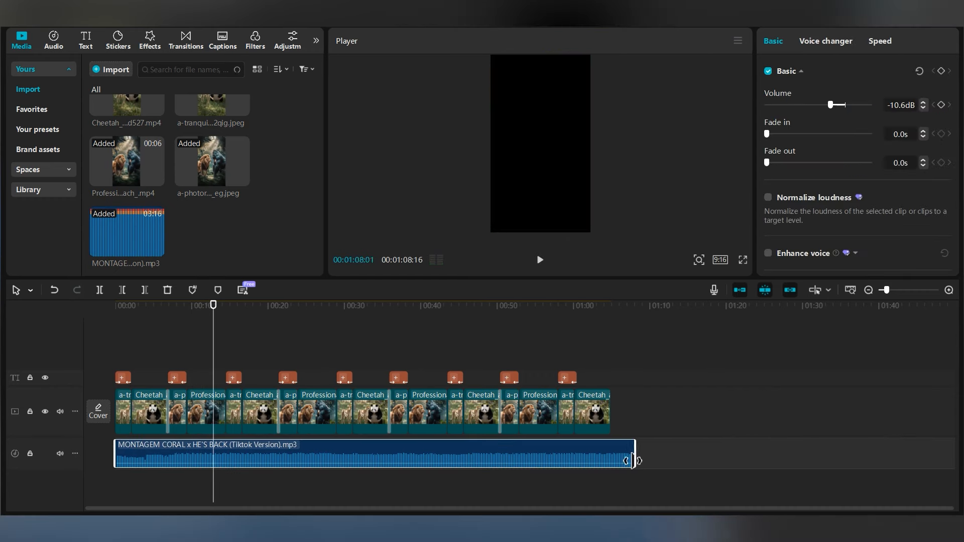
pyautogui.moveTo(215, 329); pyautogui.dragTo(108, 328)
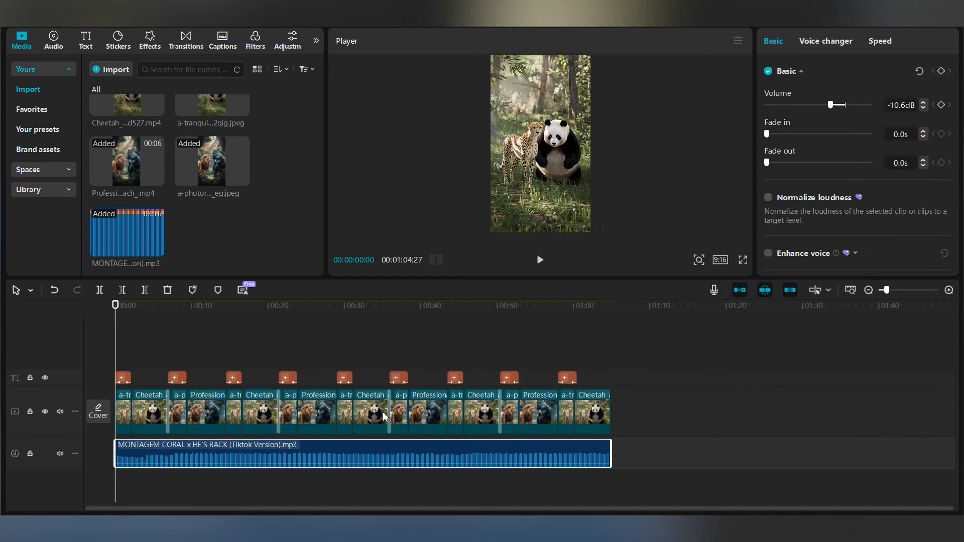
# Step: Play back the video with its music from the beginning to review the edit
pyautogui.moveTo(171, 466); pyautogui.dragTo(171, 465)
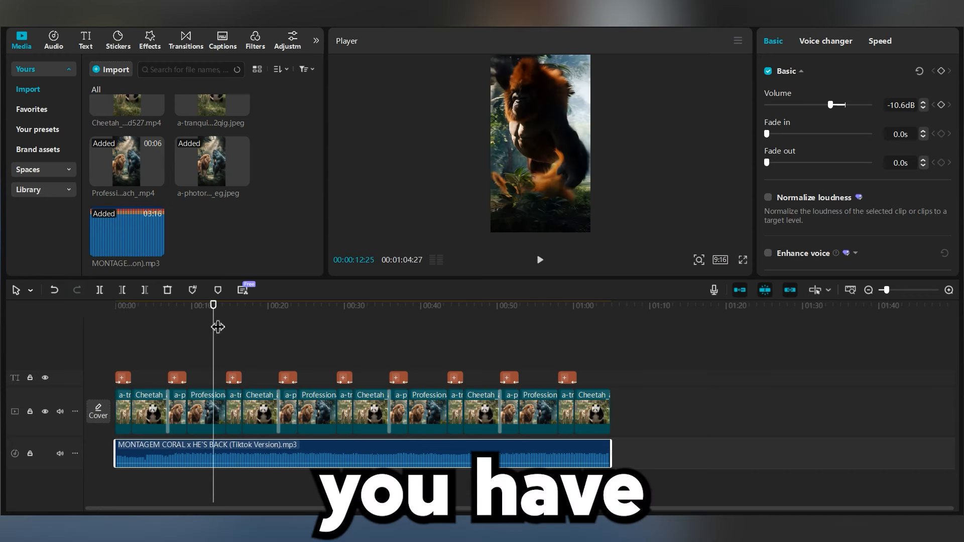
pyautogui.moveTo(215, 328); pyautogui.dragTo(109, 329)
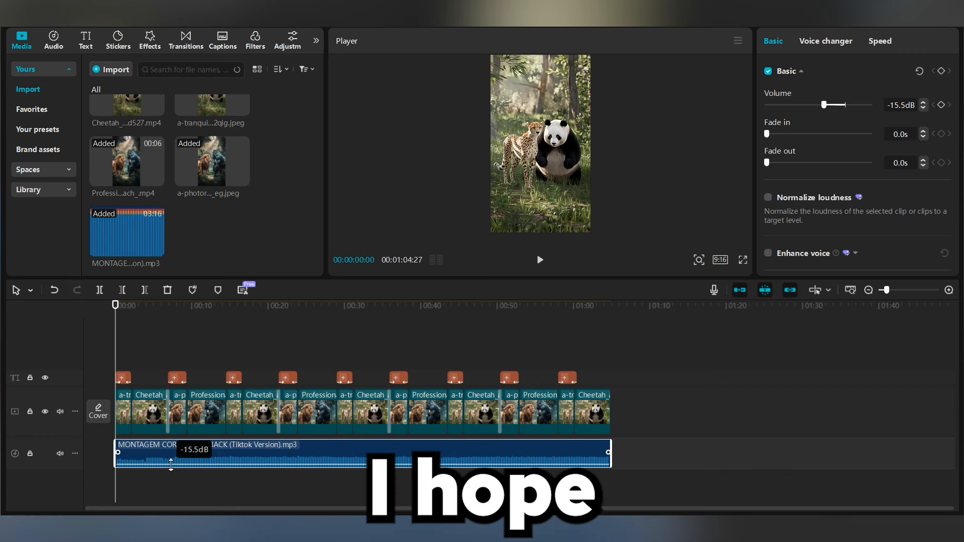
pyautogui.press('space')
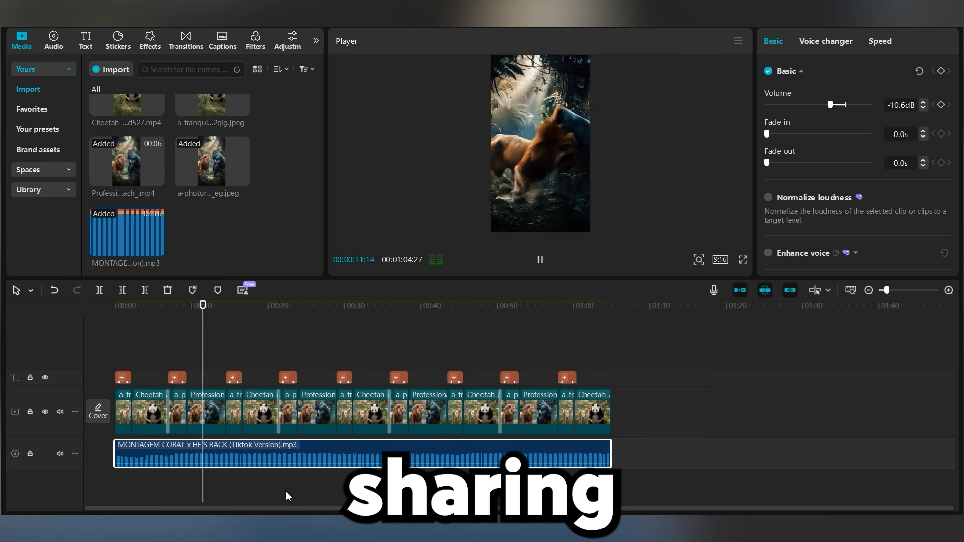
pyautogui.press('space')
pyautogui.press('space')
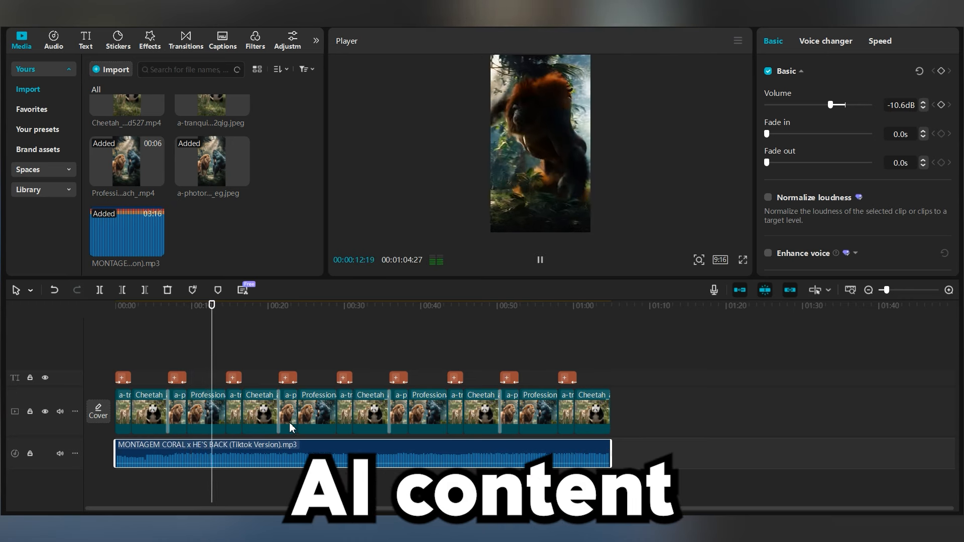